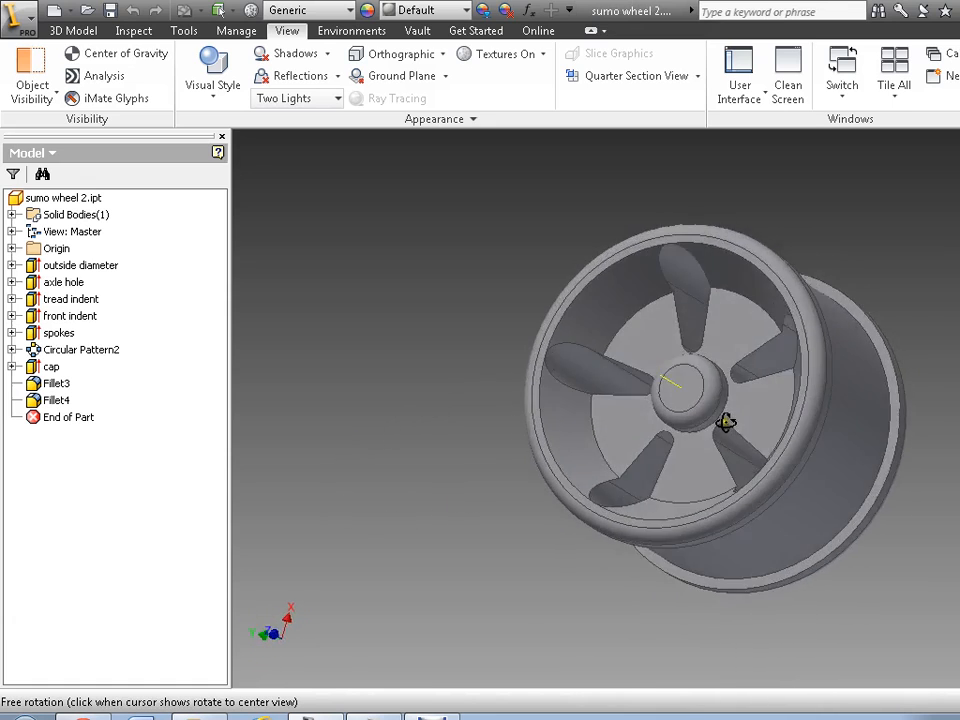
# Create a new part from the English Standard (in).ipt template.
pyautogui.press('Escape')
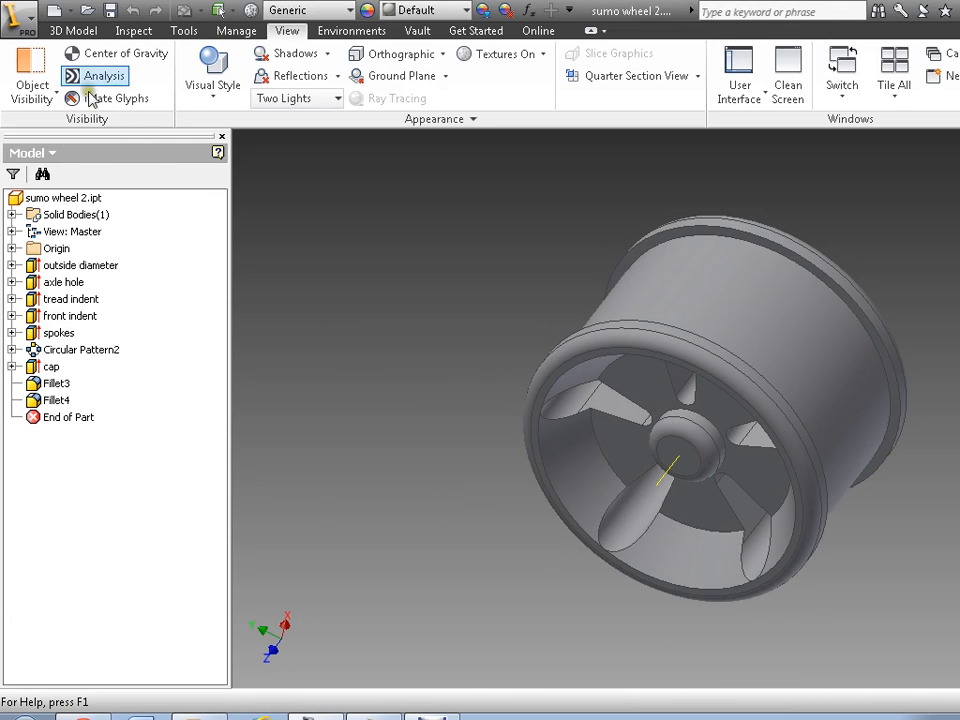
pyautogui.click(54, 11)
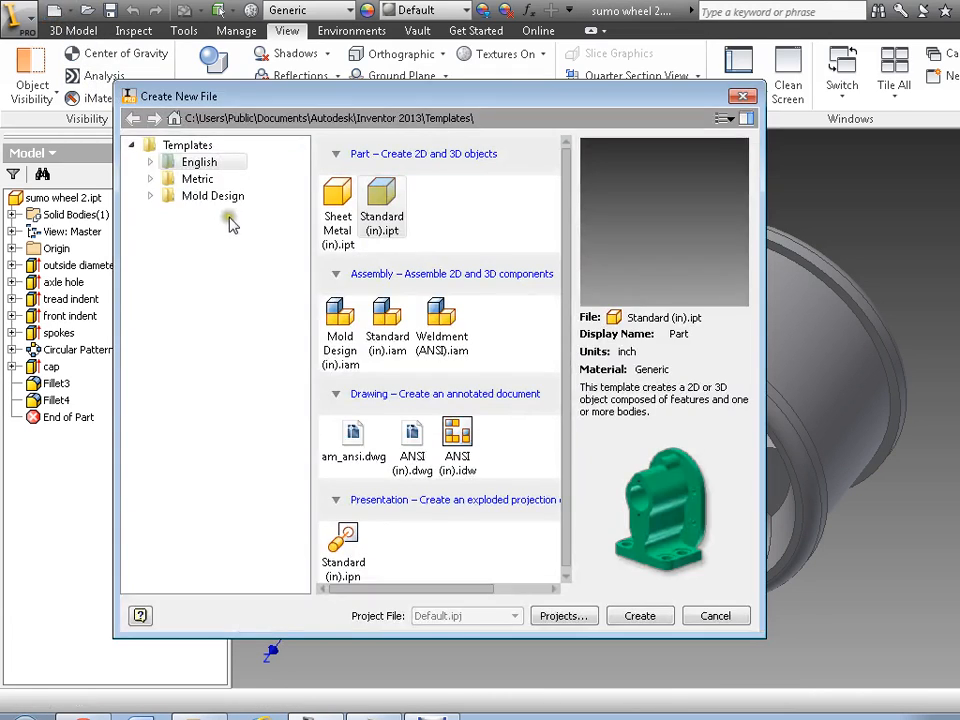
pyautogui.doubleClick(382, 200)
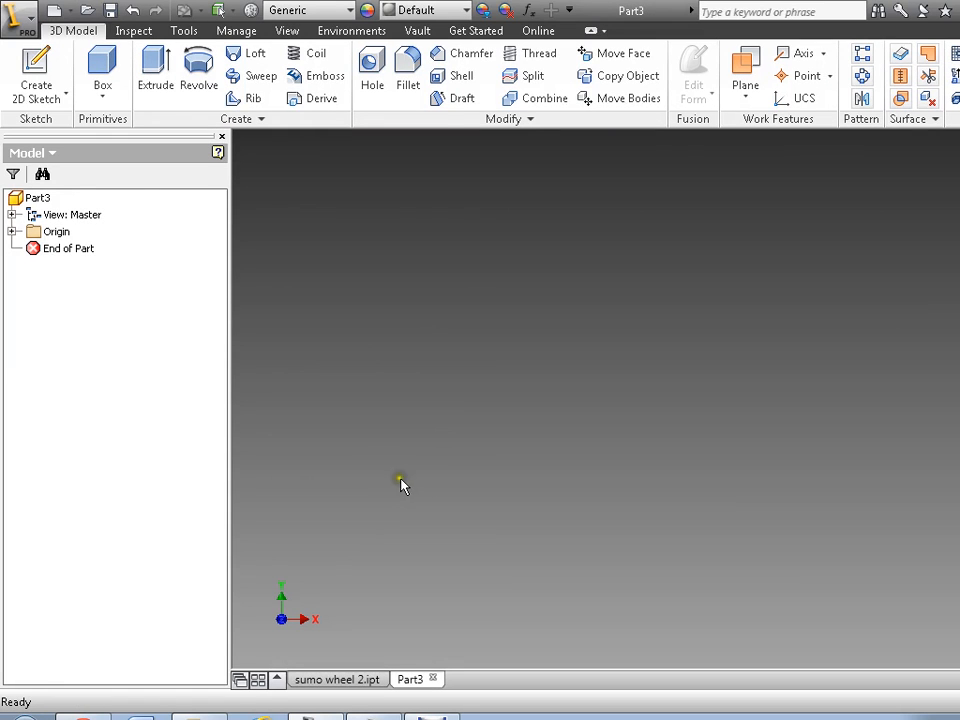
# Start a sketch on the horizontal XZ origin plane and draw a two-point center rectangle about 0.375 by 0.625 in, centred on the origin.
pyautogui.click(38, 80)
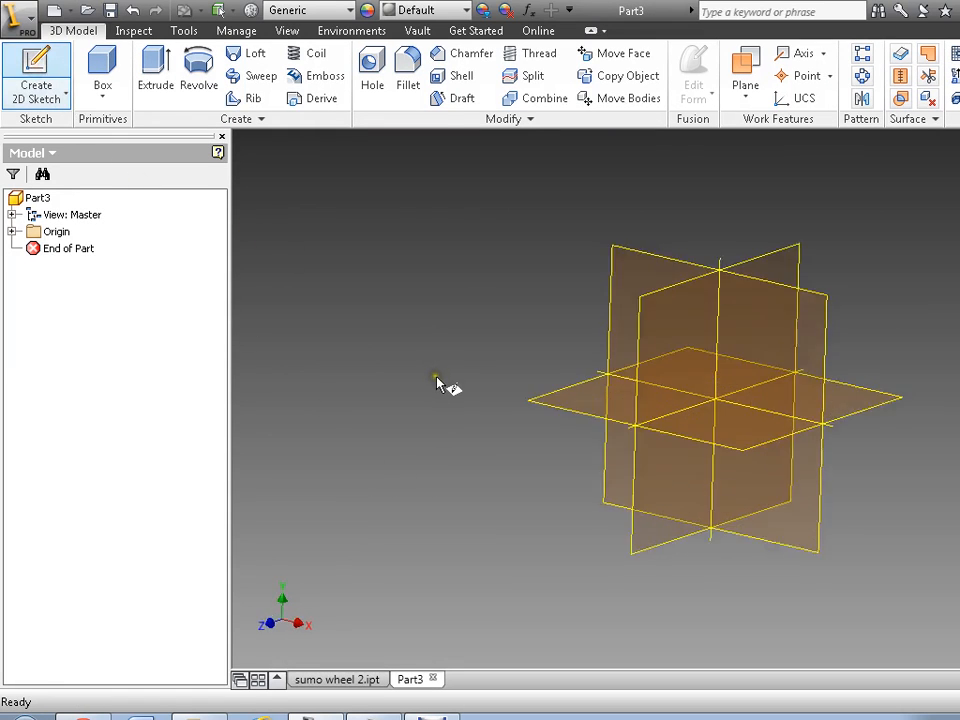
pyautogui.click(537, 398)
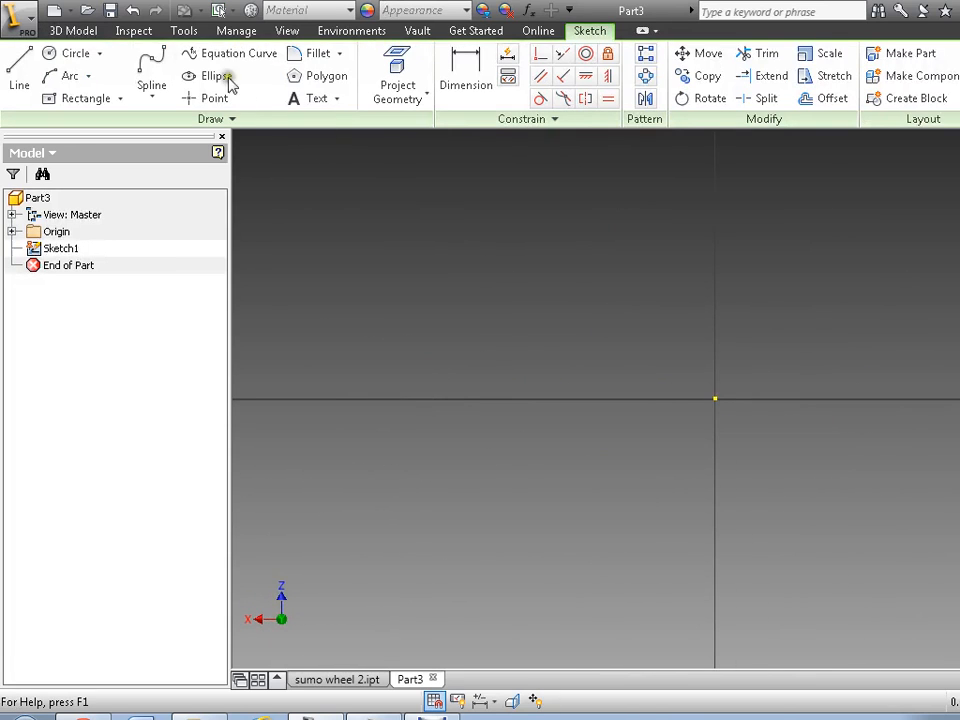
pyautogui.click(120, 99)
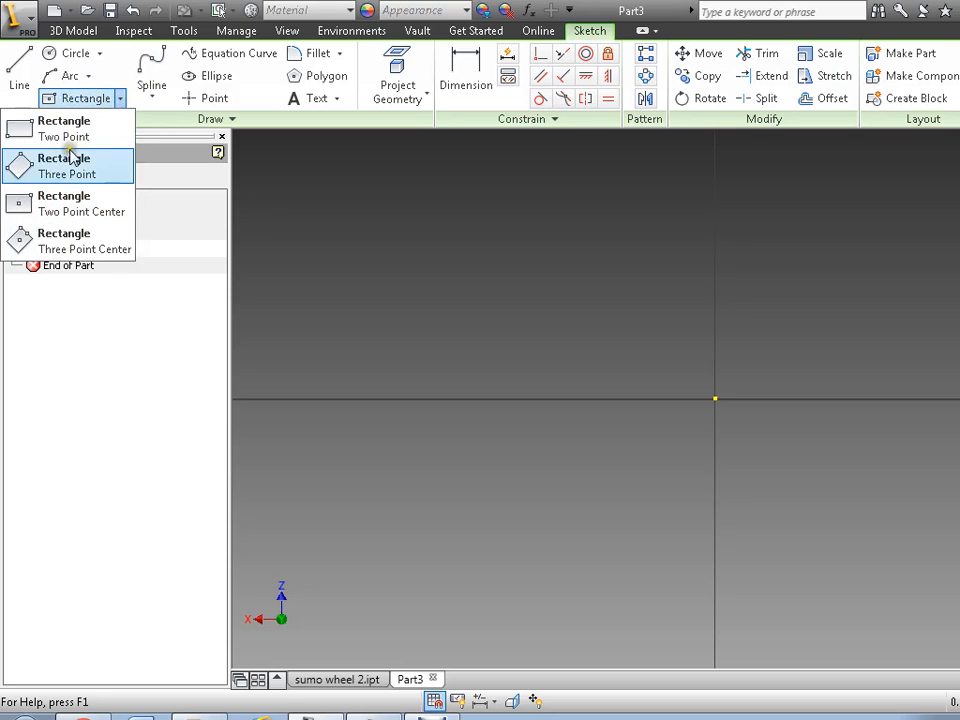
pyautogui.click(90, 212)
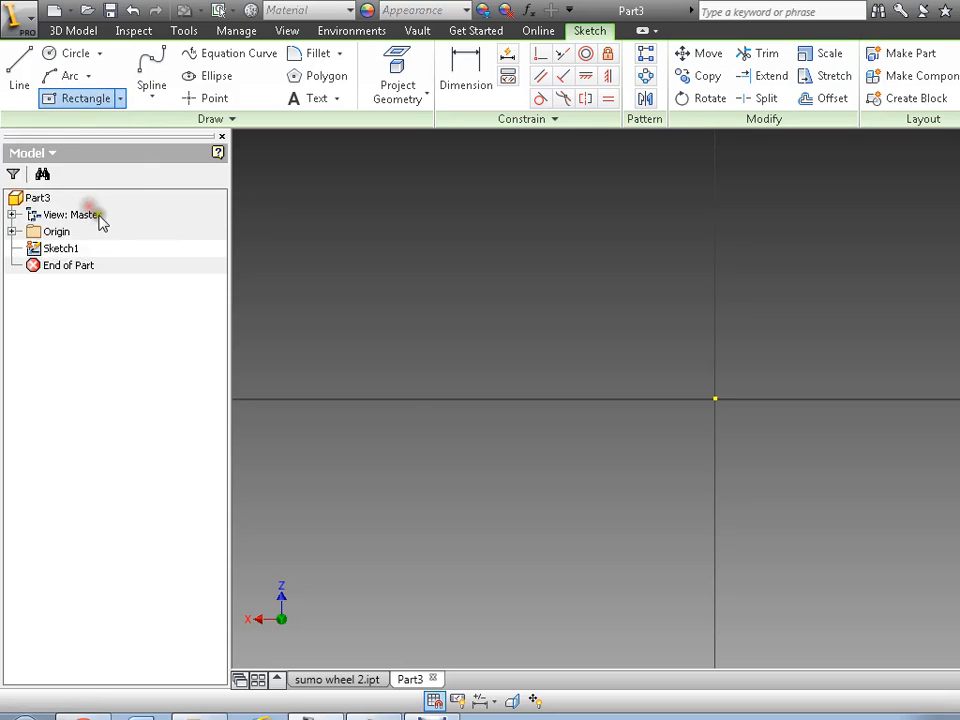
pyautogui.click(715, 401)
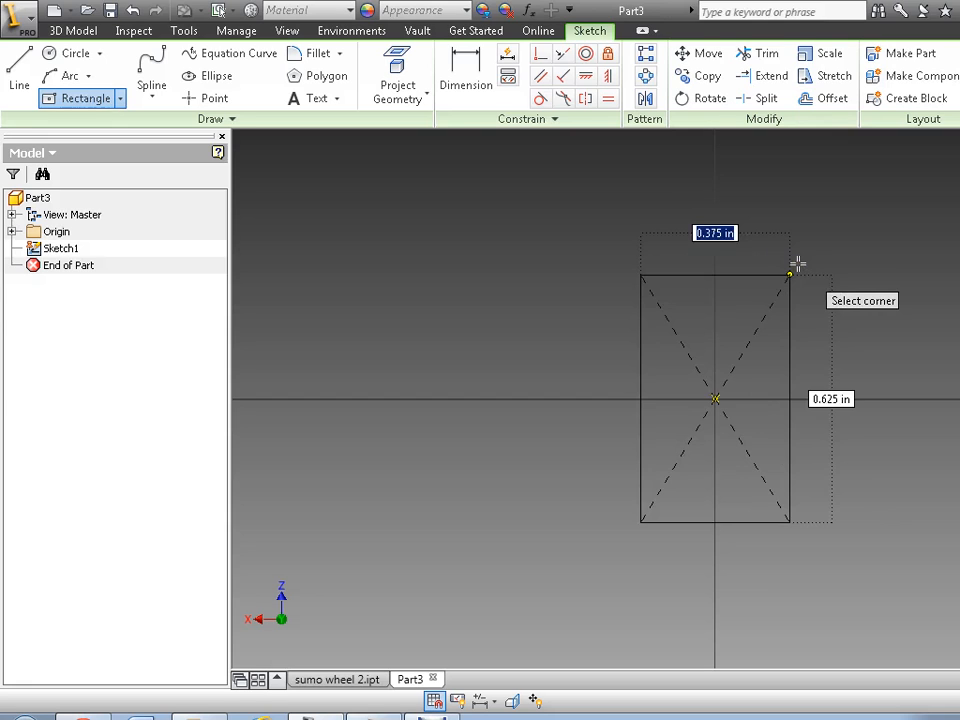
pyautogui.click(789, 275)
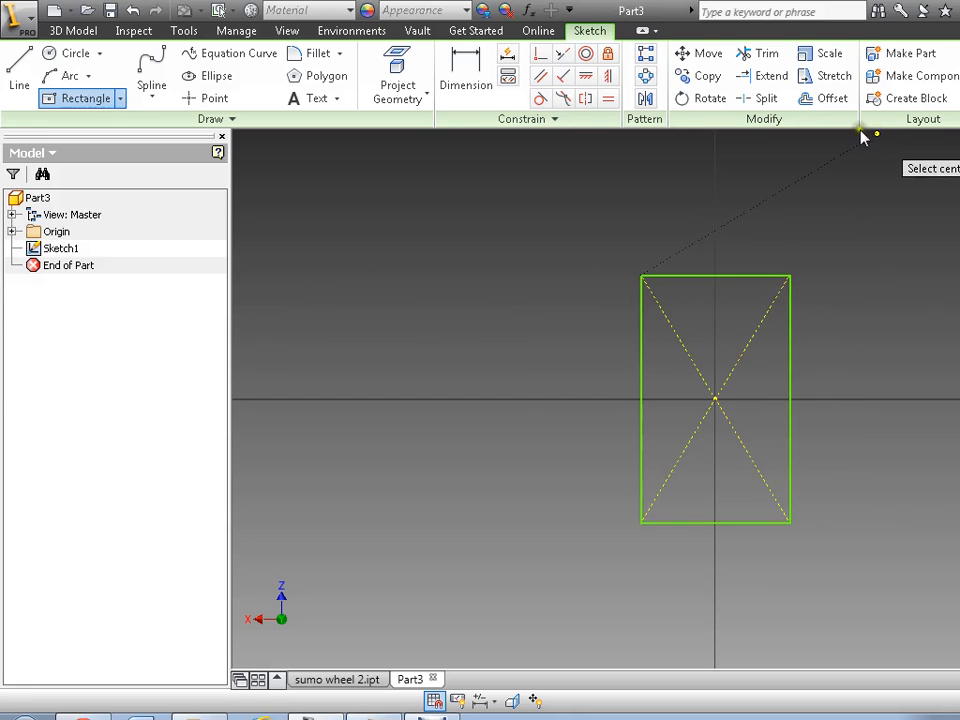
# Dimension the rectangle's horizontal side and set its width to 3 in.
pyautogui.click(455, 66)
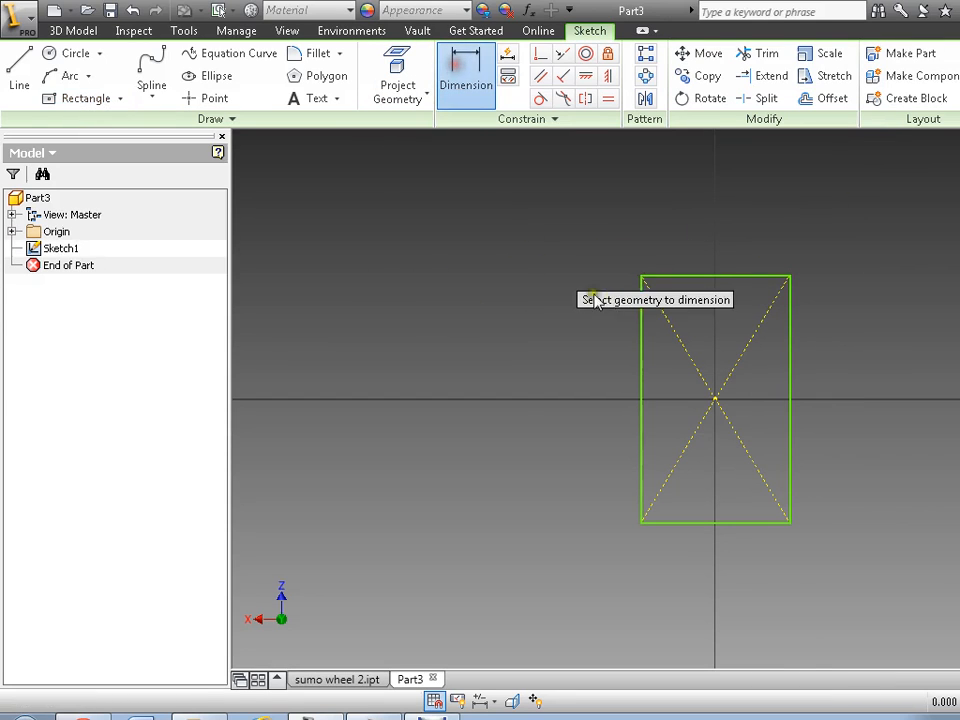
pyautogui.click(672, 279)
pyautogui.click(673, 246)
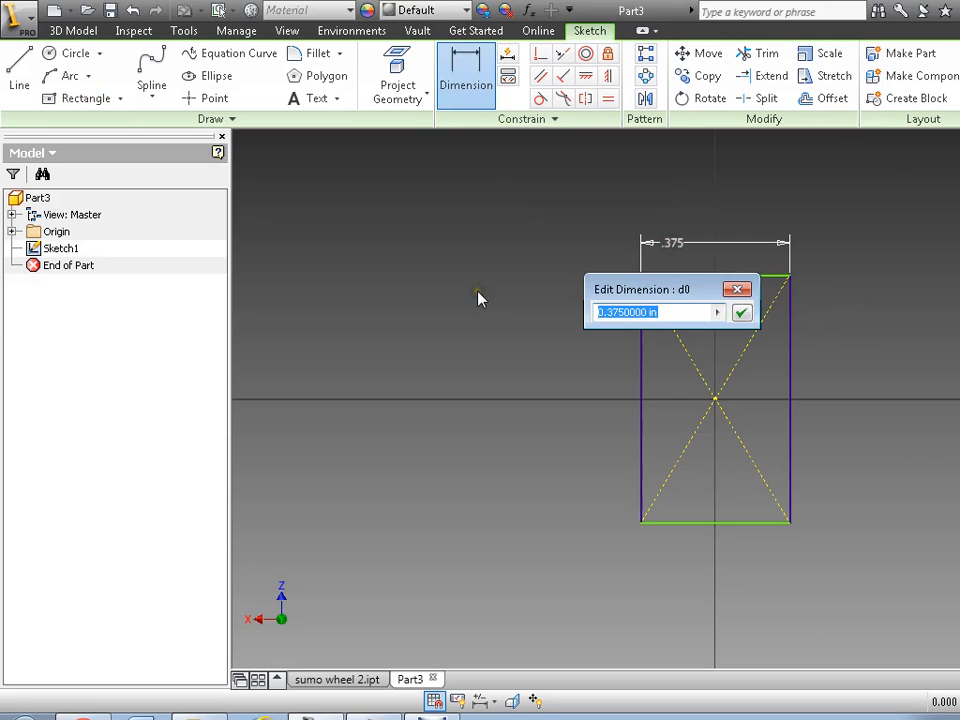
pyautogui.write('5')
pyautogui.press('Return')
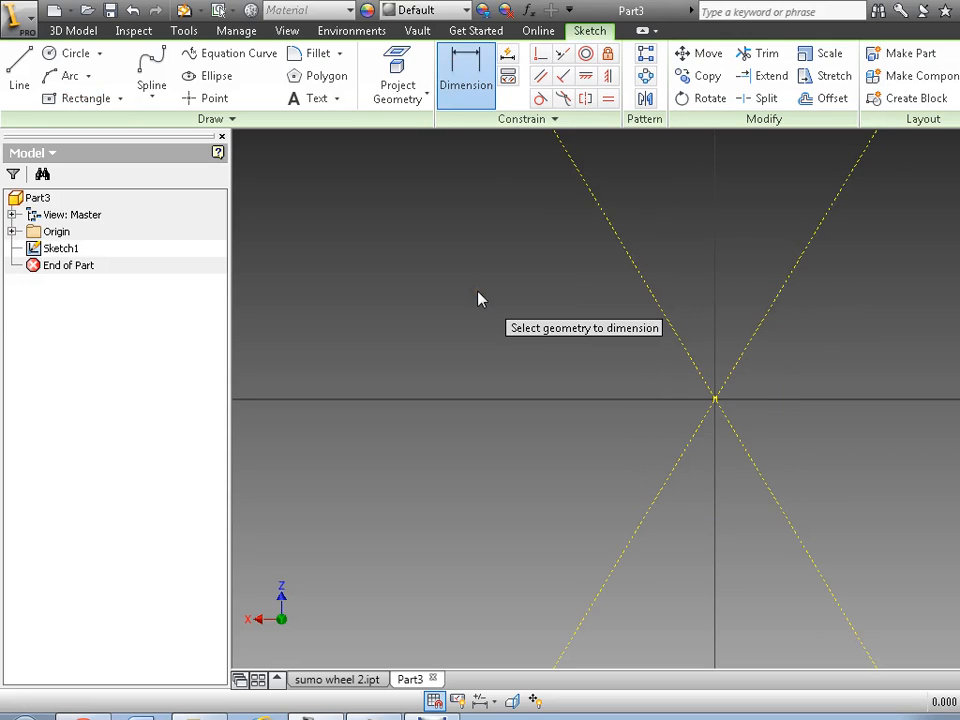
pyautogui.middleClick(478, 292)
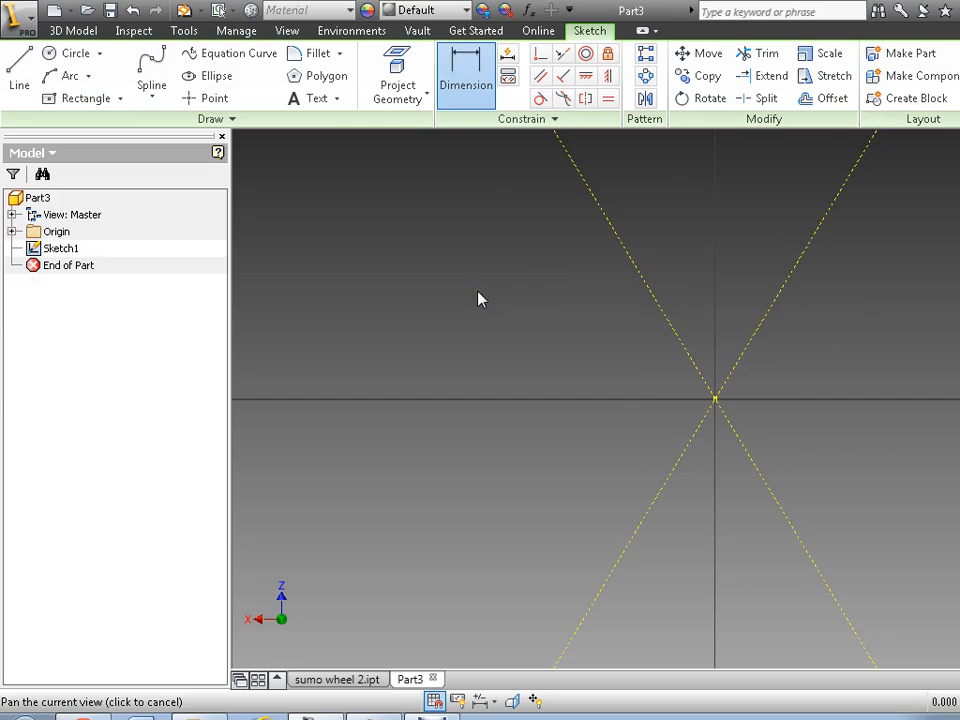
pyautogui.middleClick(478, 292)
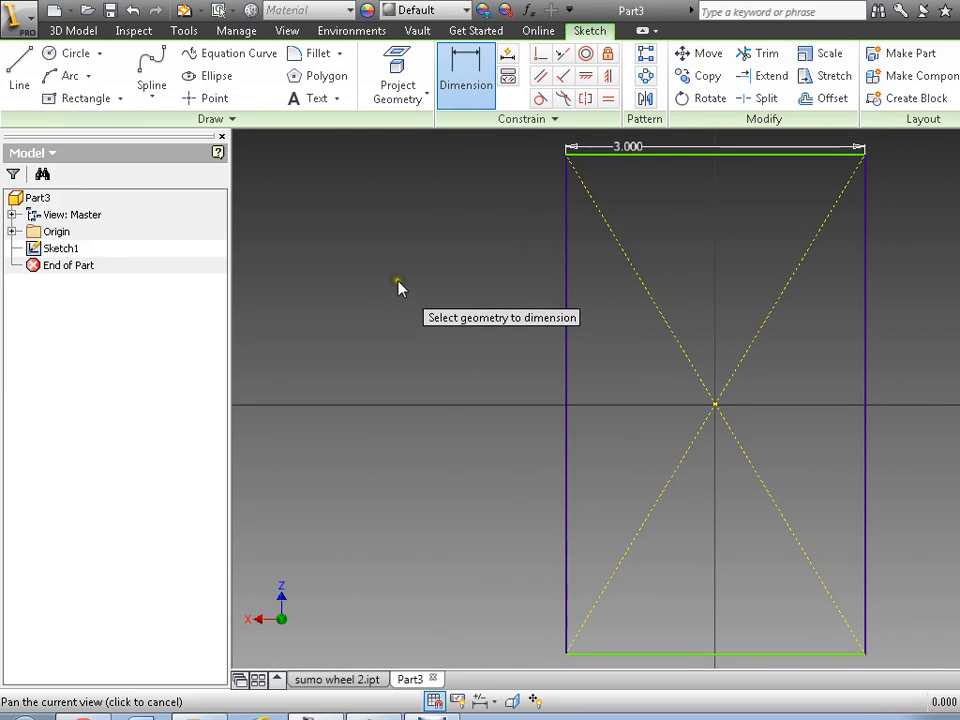
# Dimension the rectangle's vertical side and set its length to 4.75 in.
pyautogui.click(566, 403)
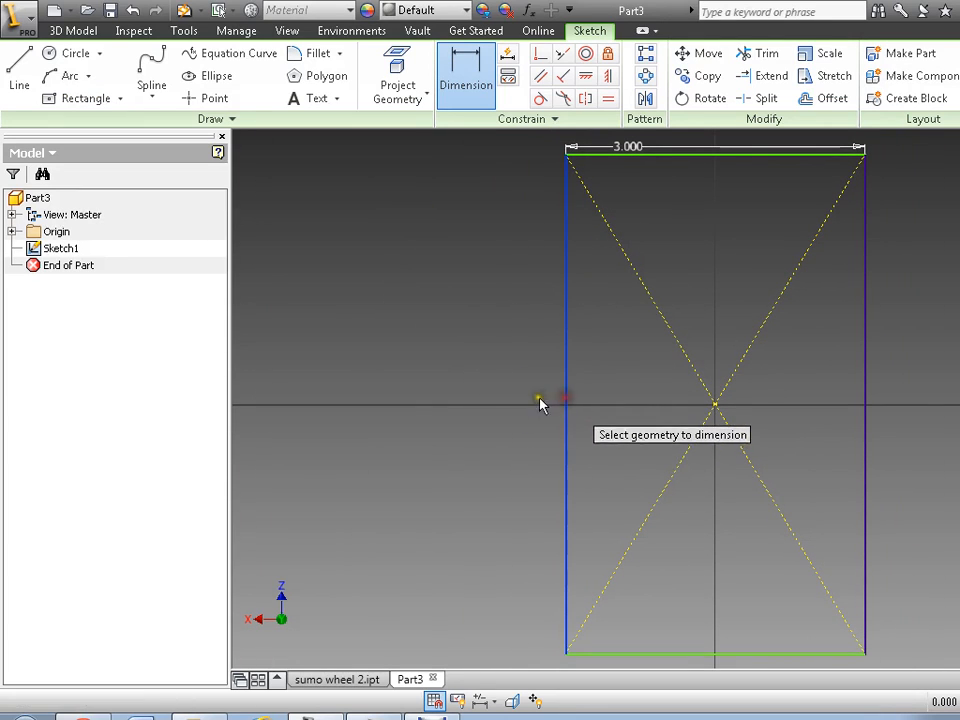
pyautogui.click(494, 390)
pyautogui.write('4')
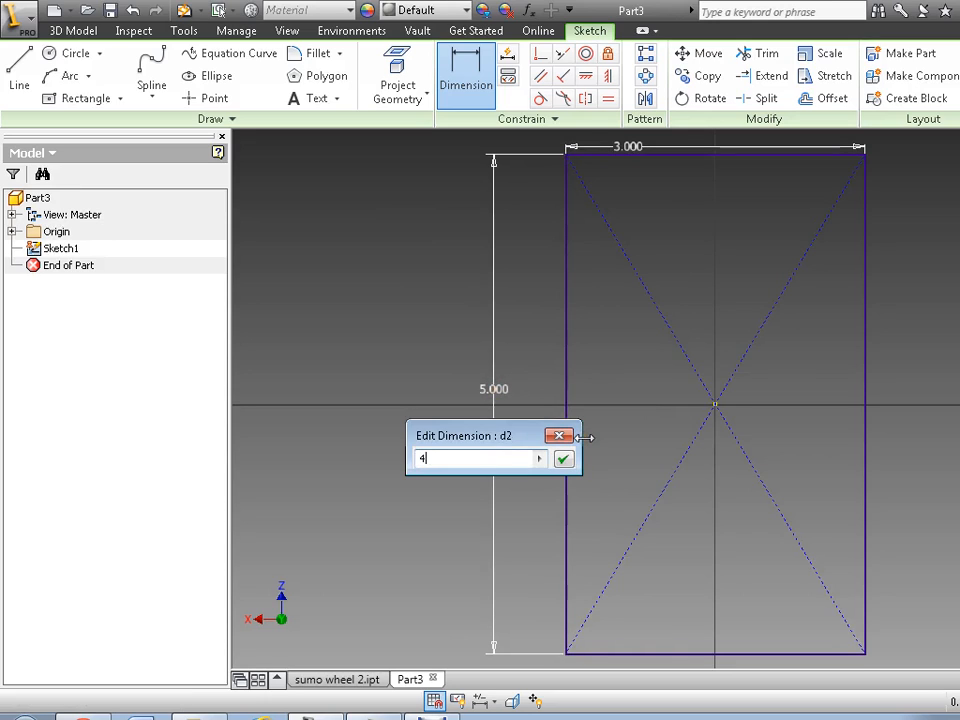
pyautogui.write('.75')
pyautogui.press('Return')
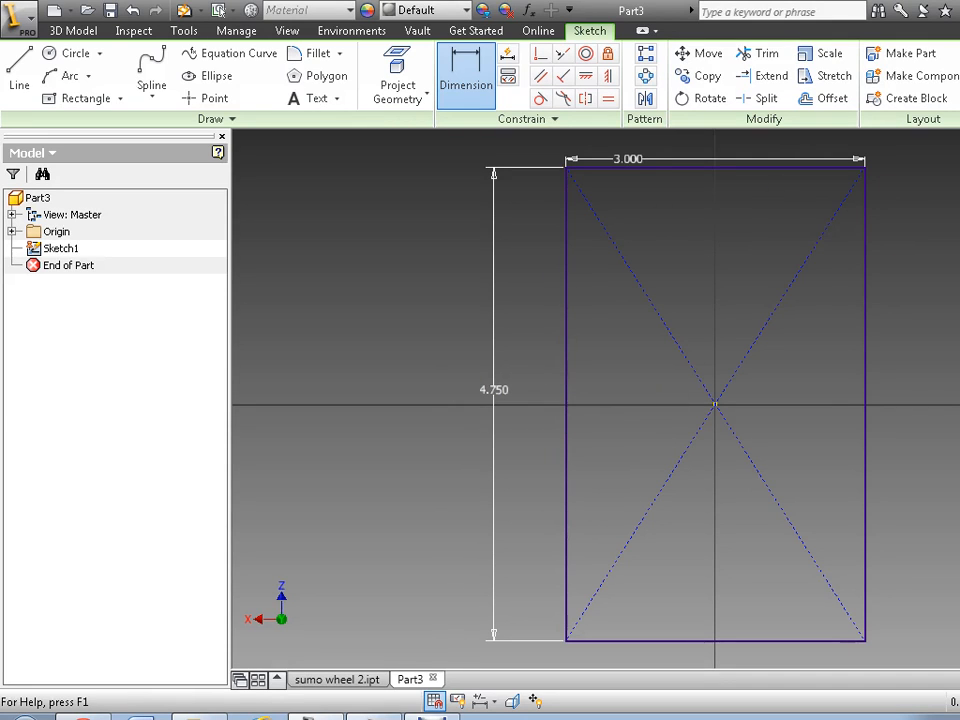
# Finish the sketch and extrude the rectangle upward 3 mm into a solid plate.
pyautogui.click(957, 75)
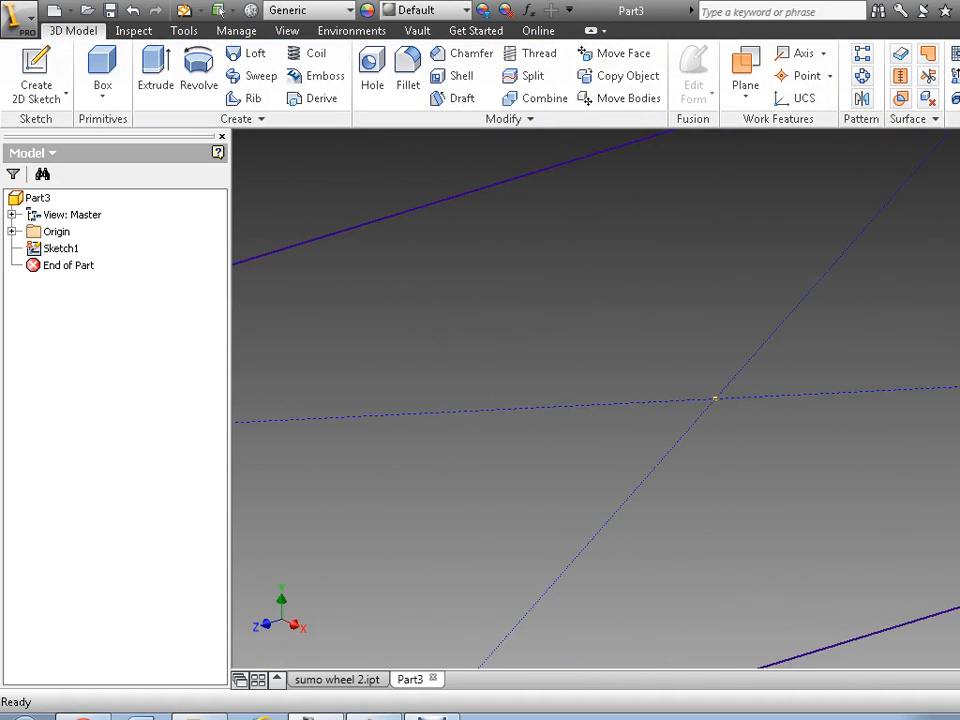
pyautogui.middleClick(671, 379)
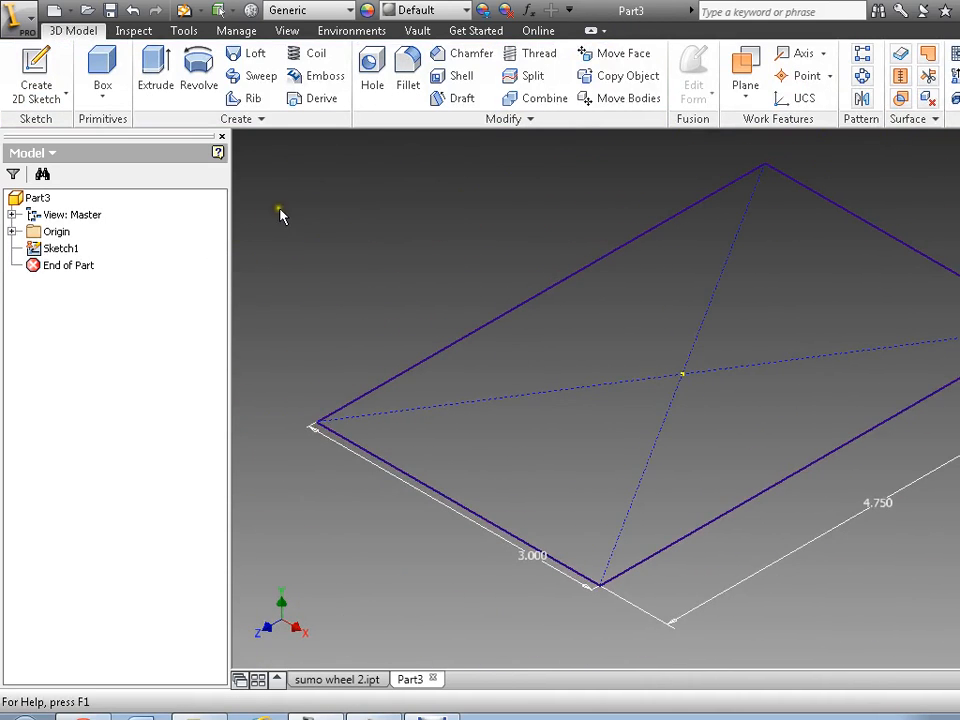
pyautogui.click(157, 72)
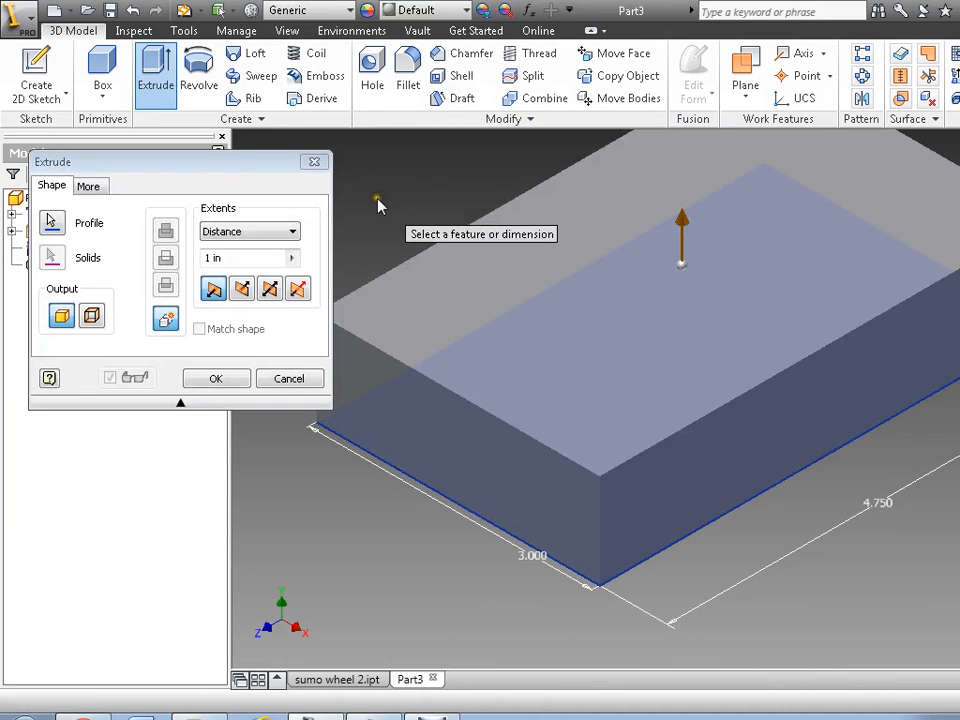
pyautogui.moveTo(249, 256); pyautogui.dragTo(149, 256)
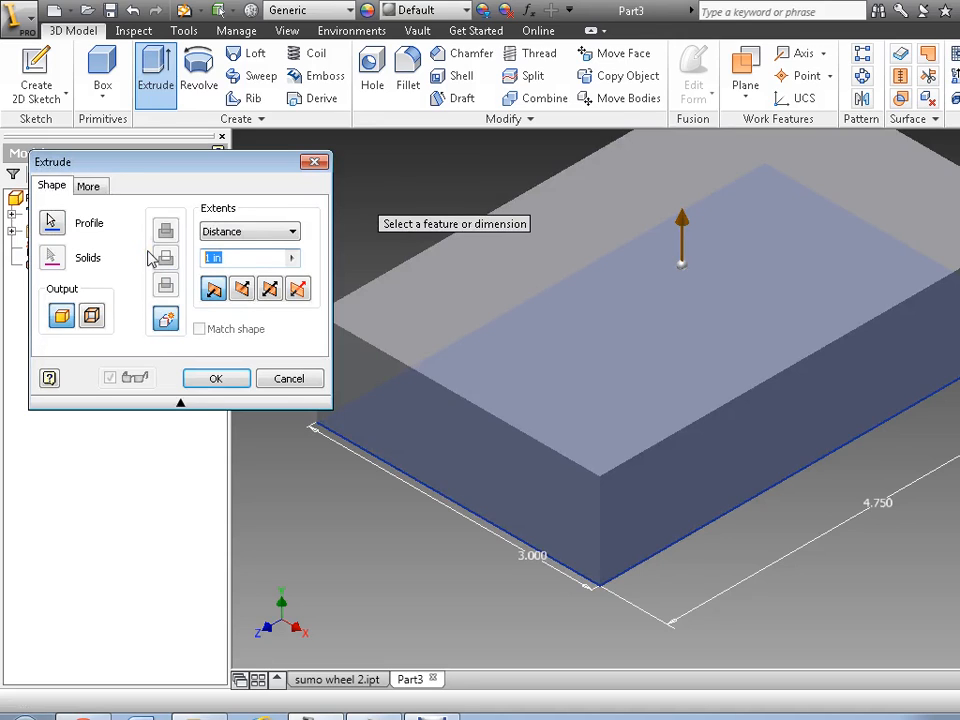
pyautogui.write('1/8')
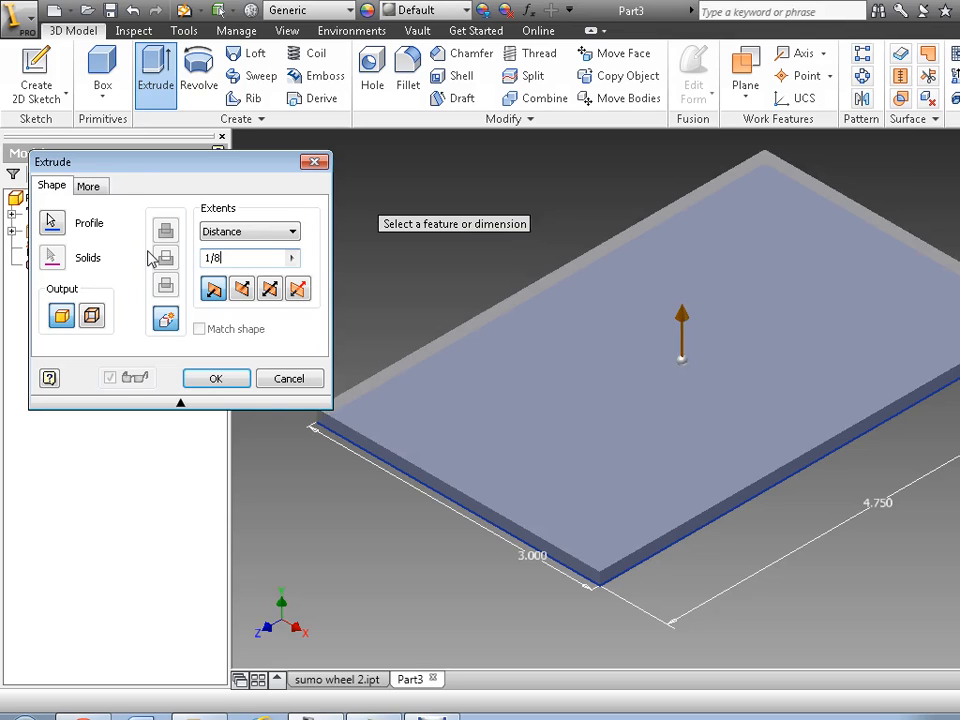
pyautogui.press('BackSpace')
pyautogui.press('BackSpace')
pyautogui.press('BackSpace')
pyautogui.write('3mm')
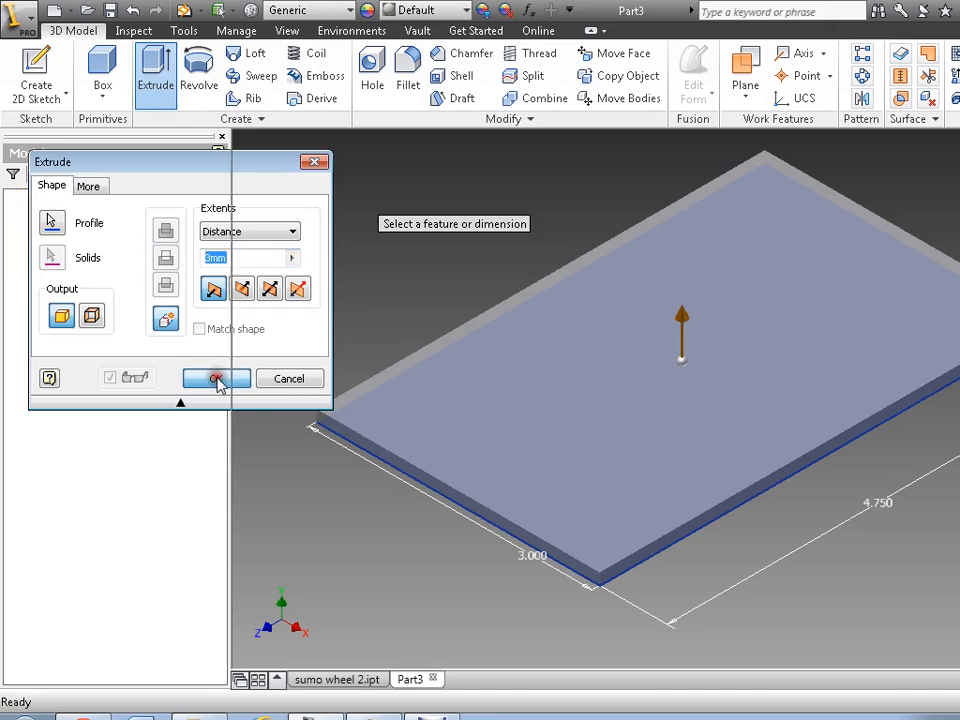
pyautogui.click(216, 380)
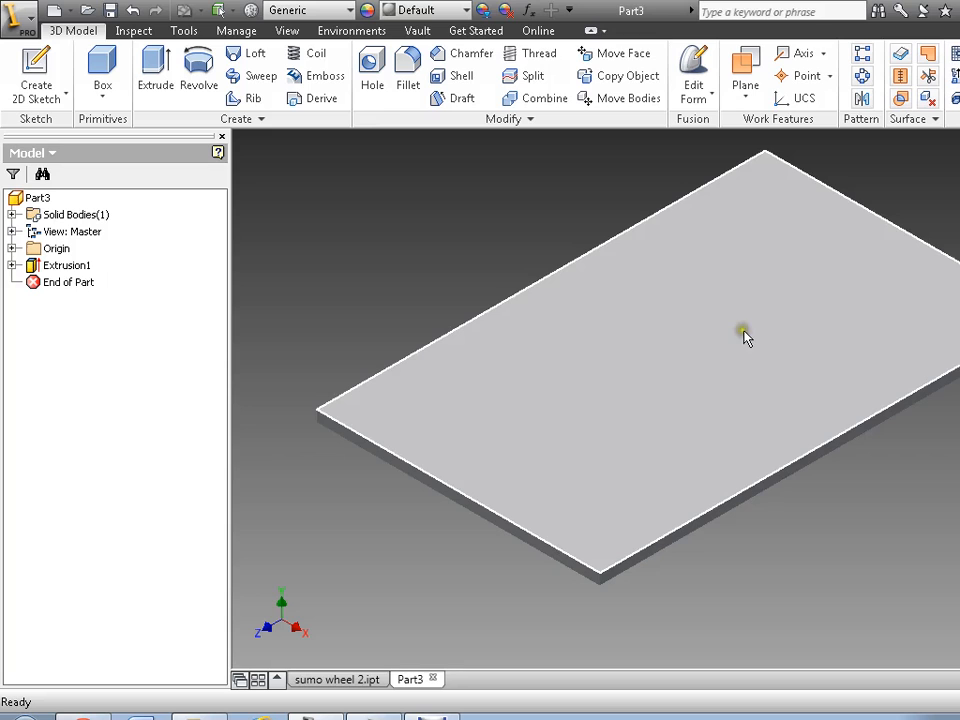
# Start a new sketch on the plate's top face.
pyautogui.click(639, 315)
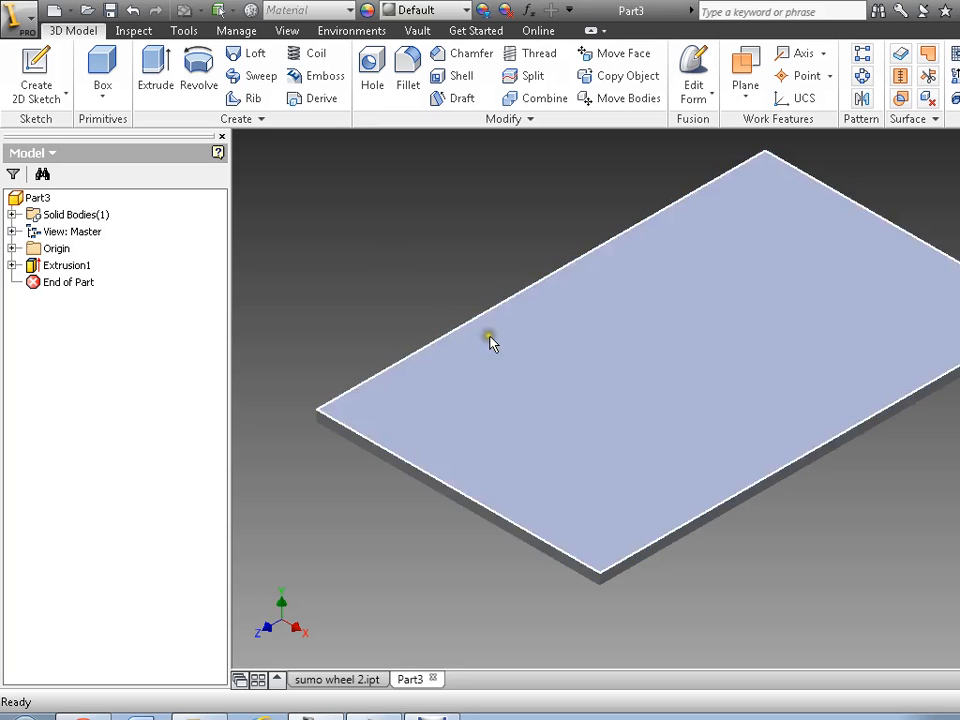
pyautogui.click(37, 82)
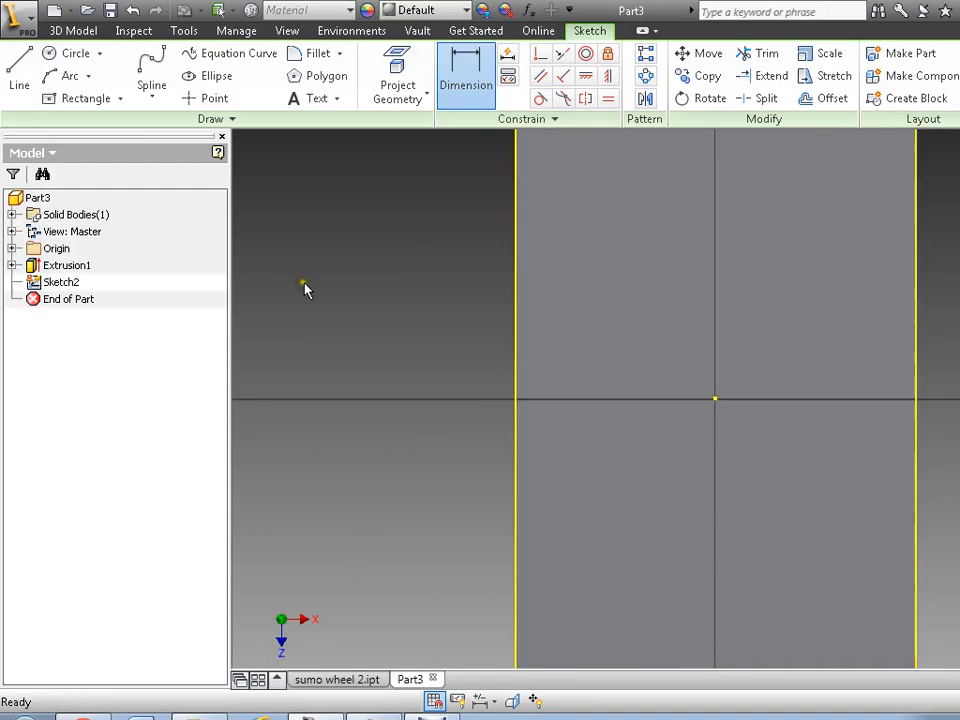
pyautogui.press('Escape')
# Draw a circle about 0.125 in in diameter on the plate, between its left long edge and the vertical centreline, near the upper end.
pyautogui.press('F2')
pyautogui.moveTo(598, 253); pyautogui.dragTo(545, 368)
pyautogui.scroll(-3, 525, 271)
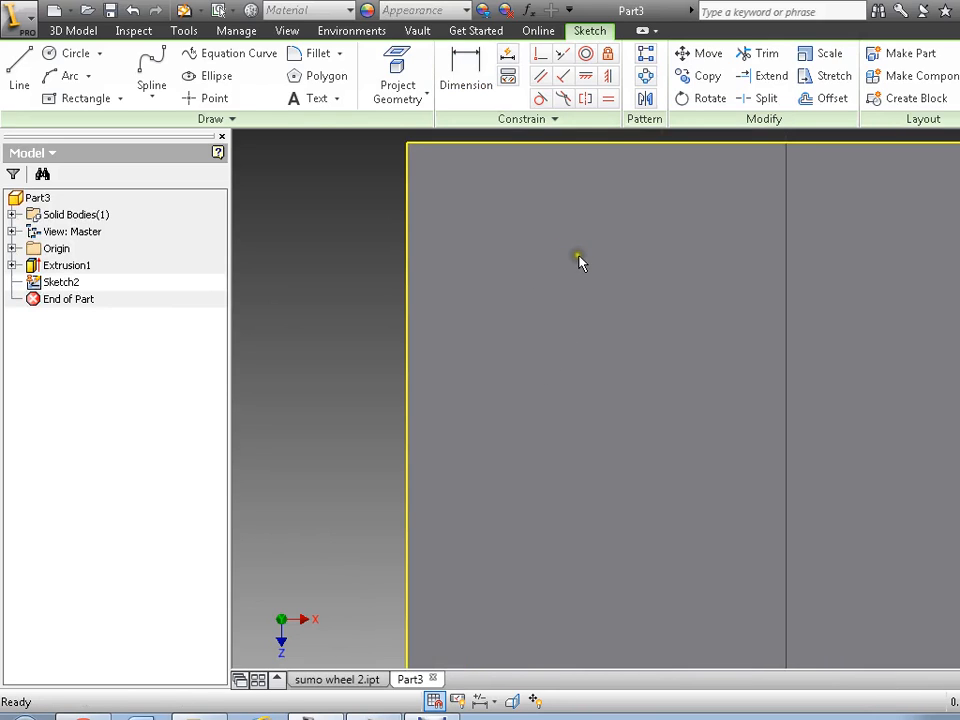
pyautogui.press('F2')
pyautogui.moveTo(576, 259); pyautogui.dragTo(496, 271)
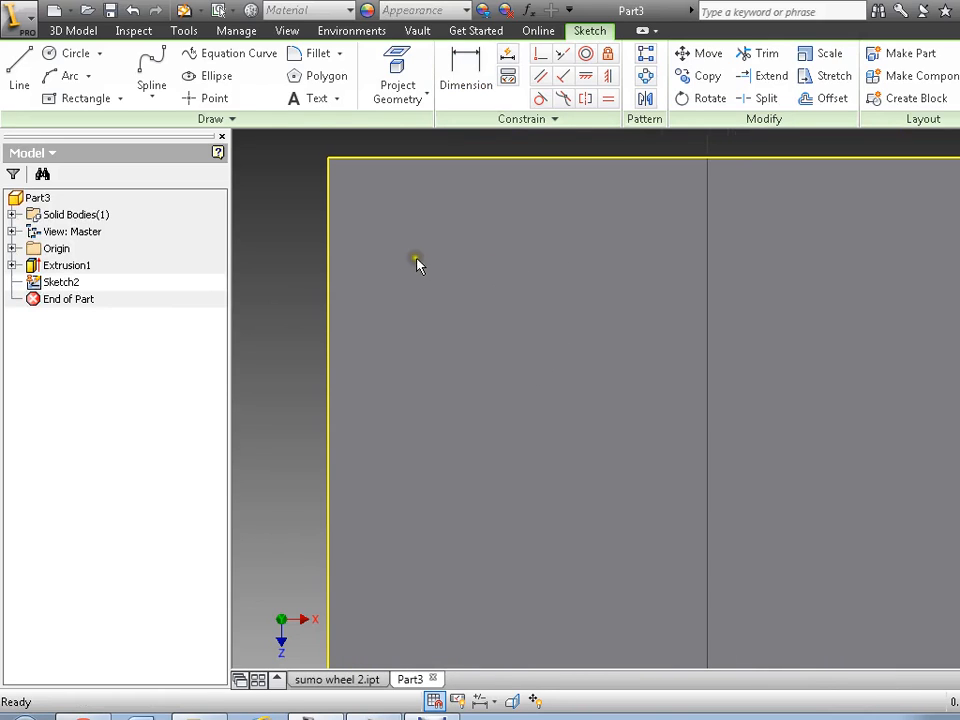
pyautogui.click(70, 53)
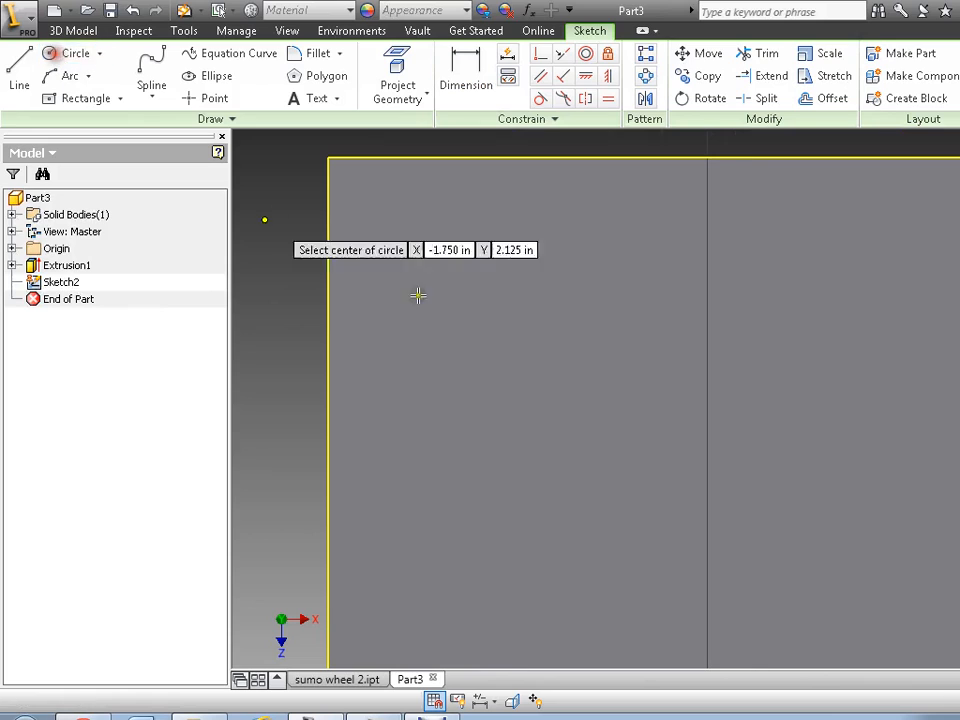
pyautogui.click(550, 428)
pyautogui.click(565, 427)
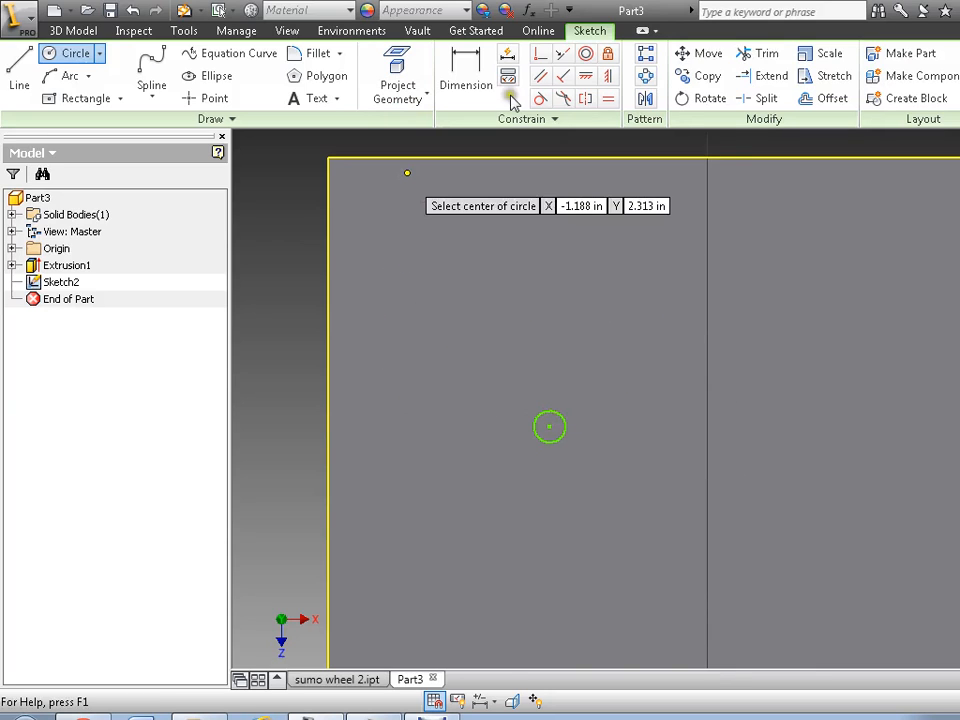
# Dimension the circle and set its diameter to 0.1 in.
pyautogui.click(455, 62)
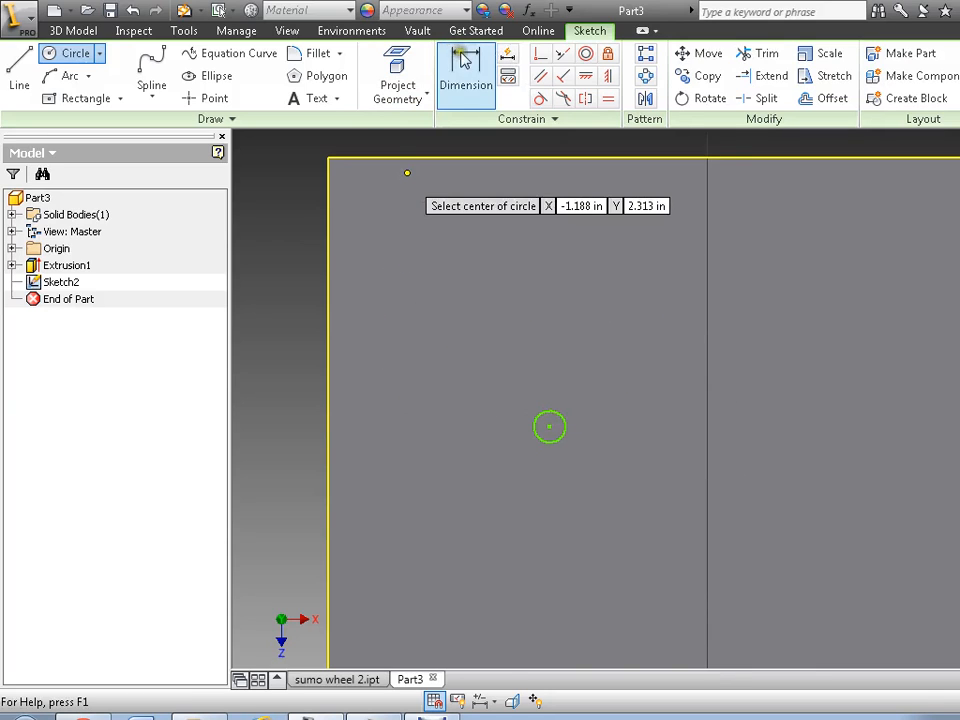
pyautogui.click(537, 419)
pyautogui.click(482, 379)
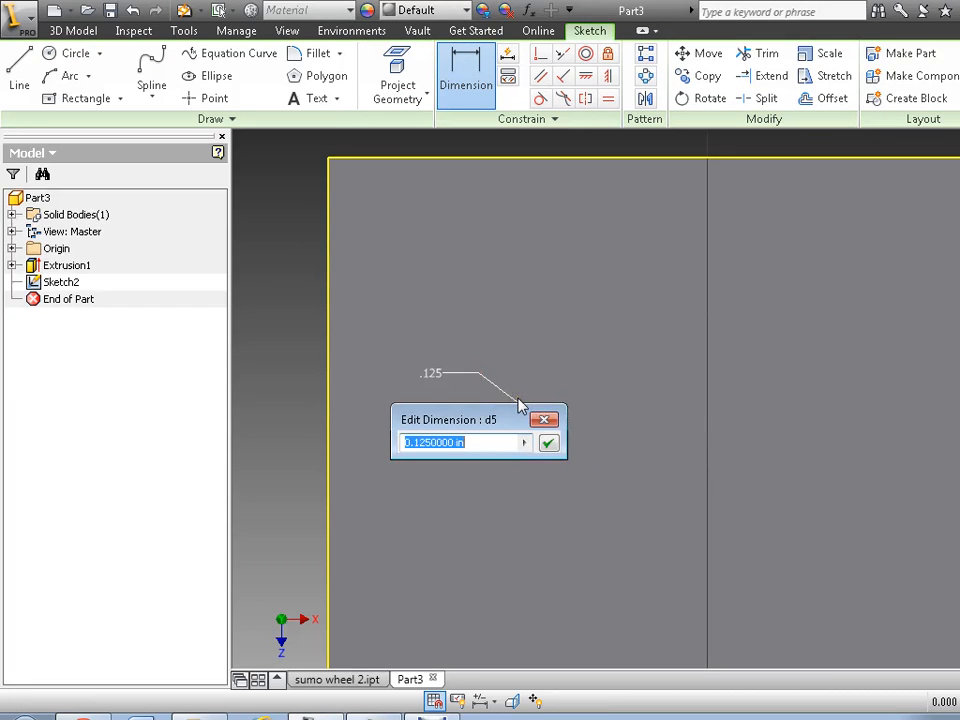
pyautogui.write('.1')
pyautogui.press('Return')
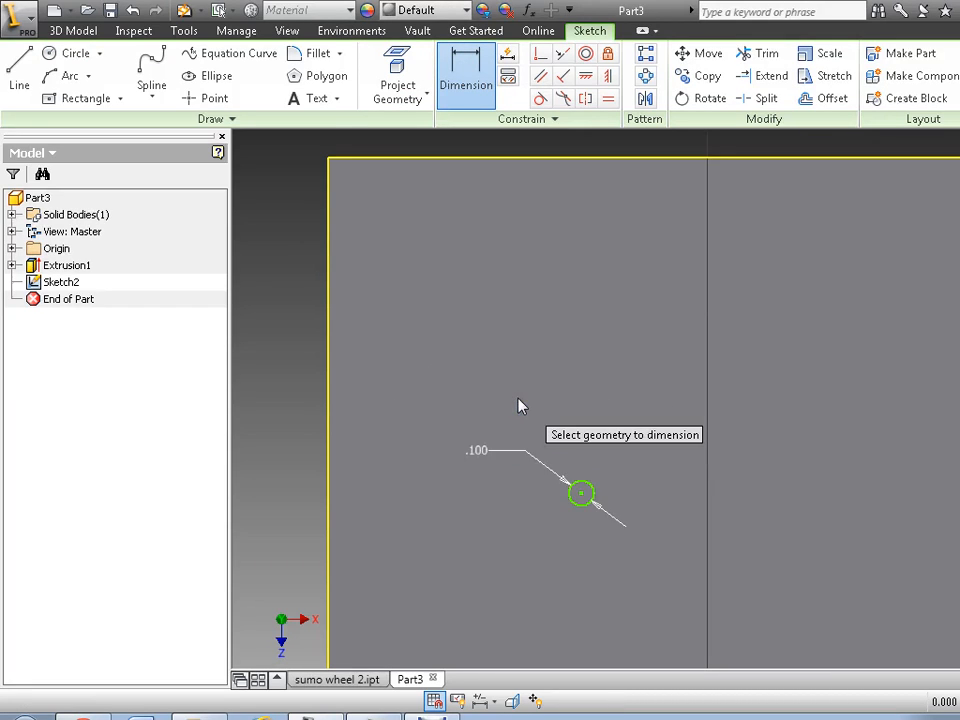
# Dimension the distance from the plate's upper edge to the circle's centre and set it to 1 in.
pyautogui.click(537, 162)
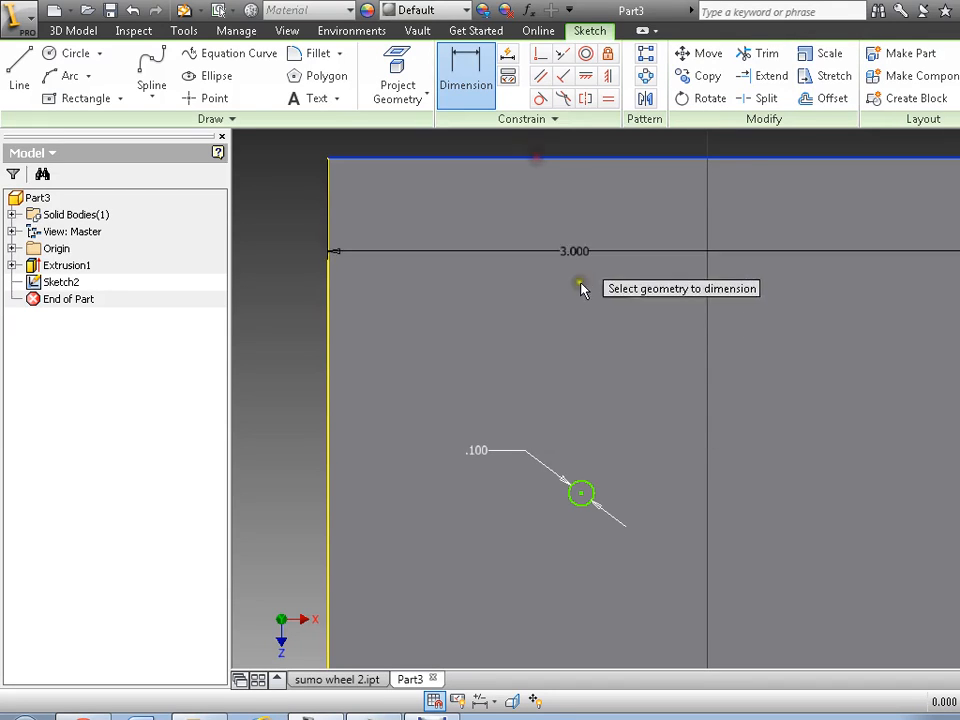
pyautogui.click(584, 491)
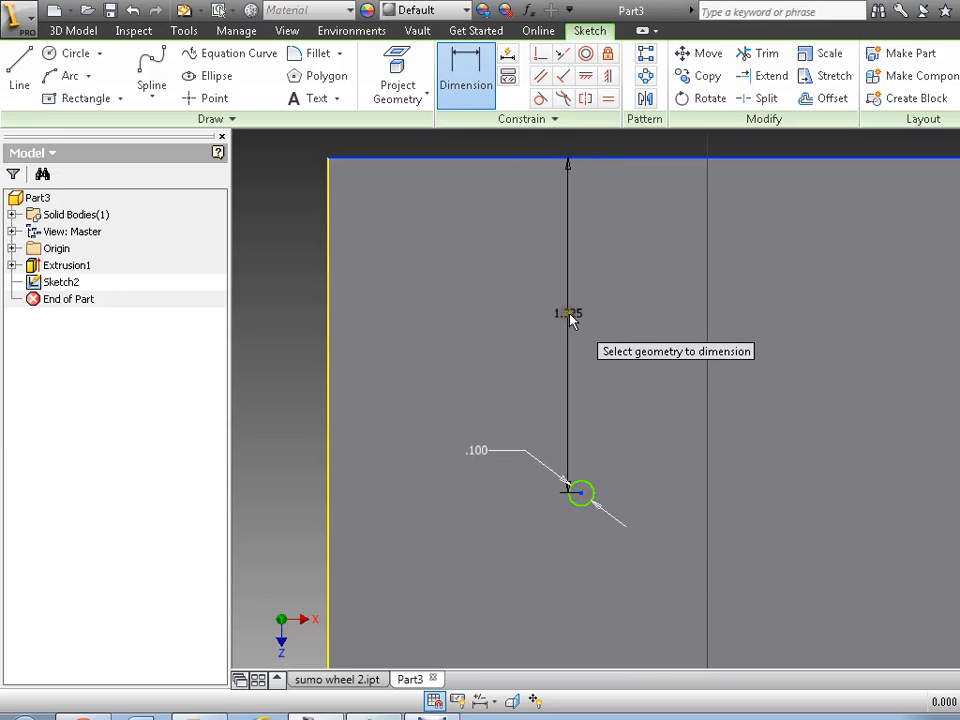
pyautogui.click(568, 314)
pyautogui.write('1')
pyautogui.click(638, 384)
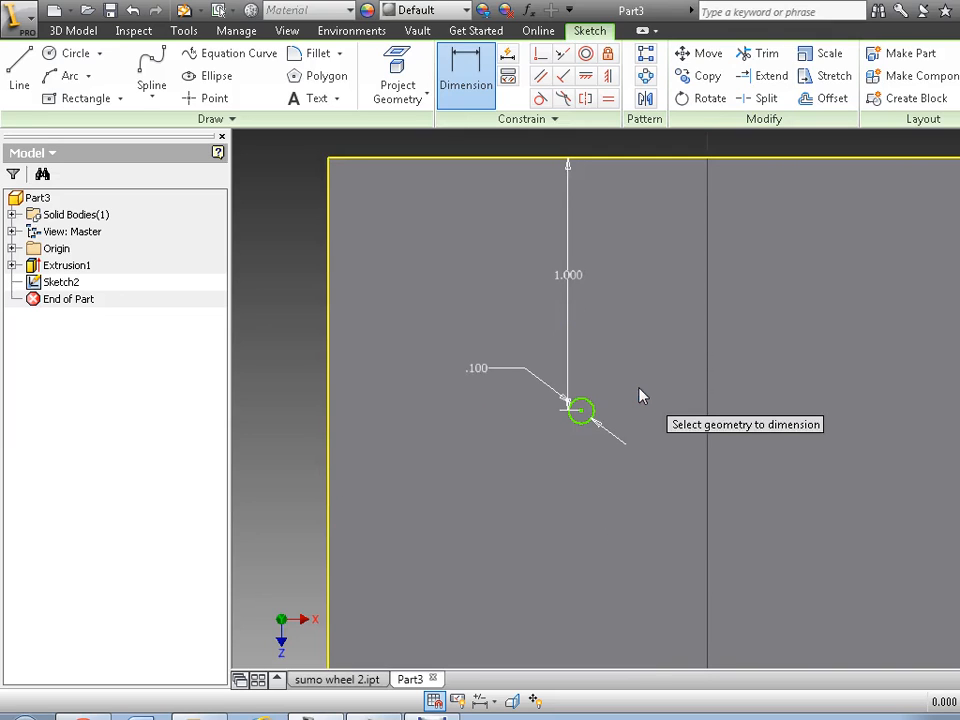
# Dimension the horizontal distance between the circle's centre and the origin point and set it to 1.15 in.
pyautogui.moveTo(660, 533)
pyautogui.mouseDown(button='middle')
pyautogui.moveTo(654, 476)
pyautogui.moveTo(588, 313)
pyautogui.mouseUp(button='middle')
pyautogui.scroll(-4, 655, 556)
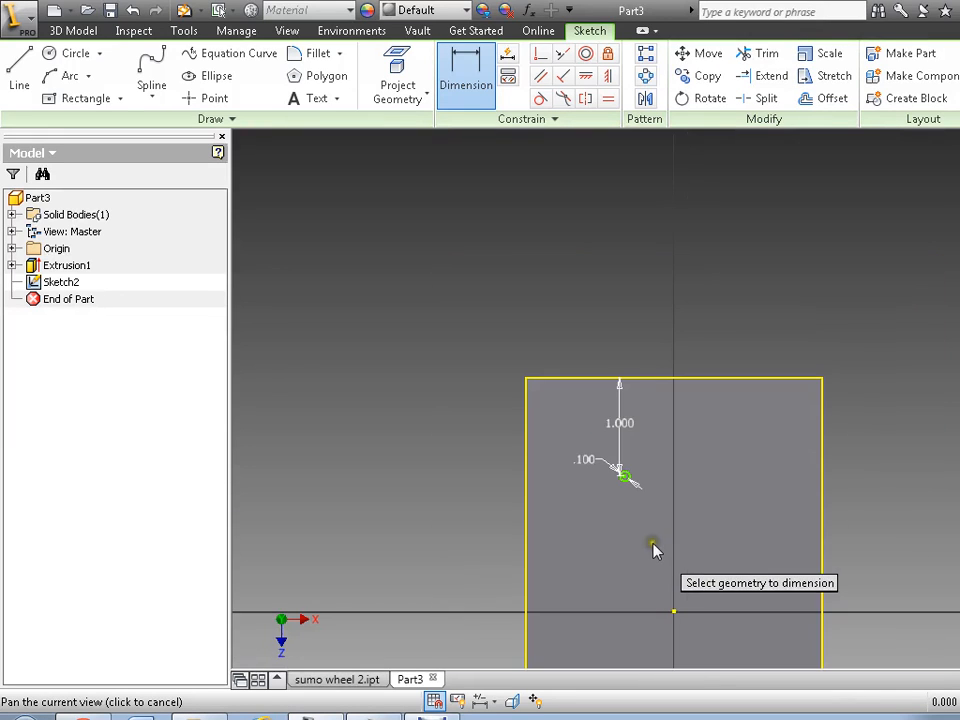
pyautogui.scroll(2, 650, 557)
pyautogui.moveTo(649, 558); pyautogui.dragTo(643, 510, button='middle')
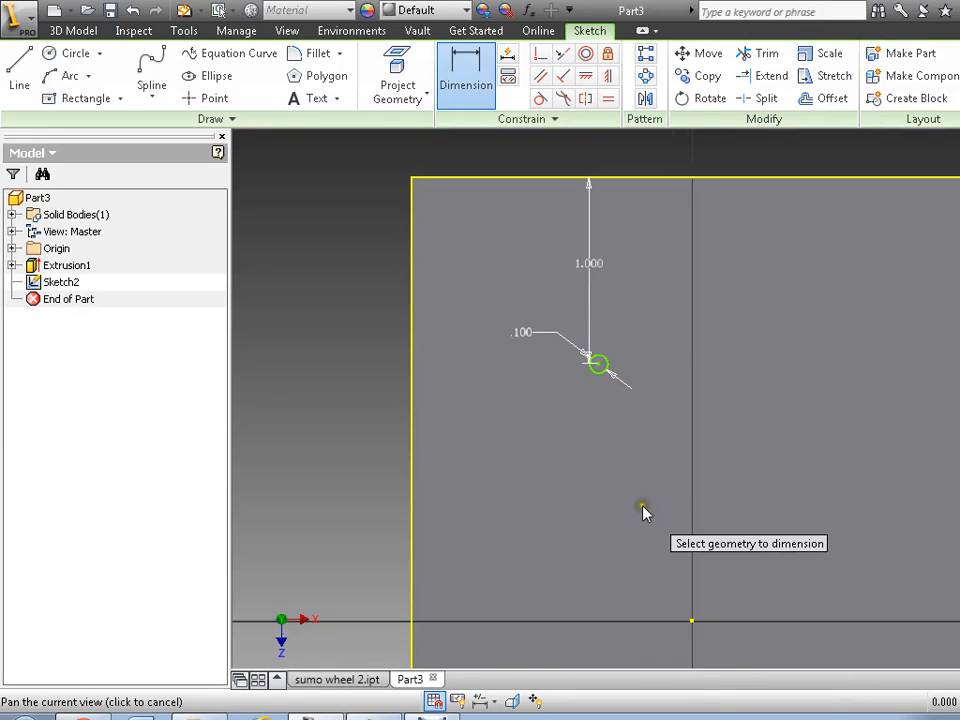
pyautogui.click(462, 88)
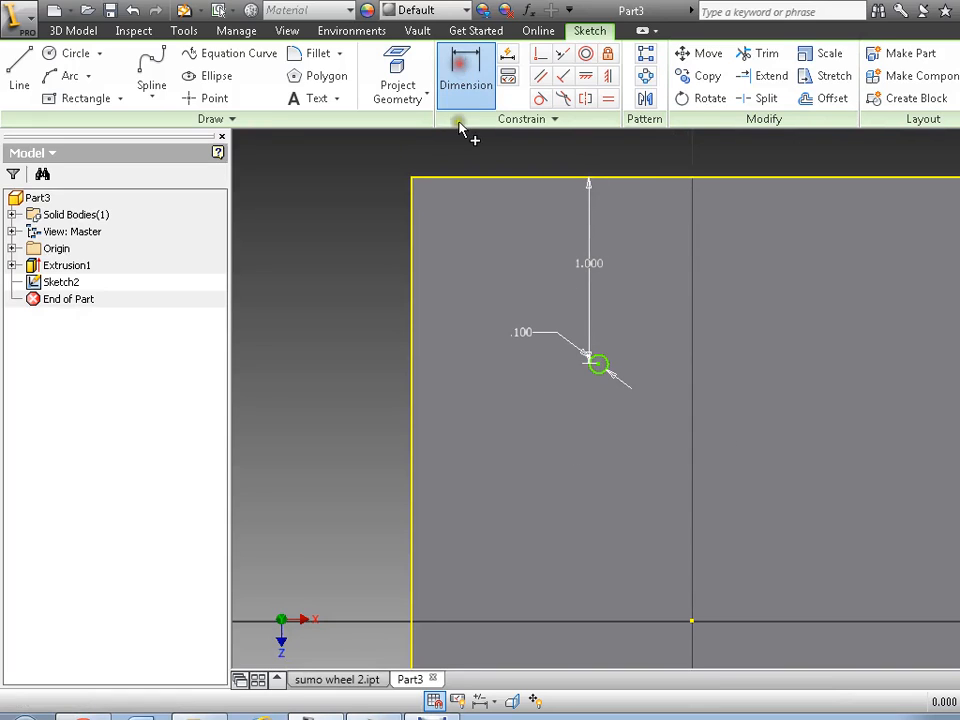
pyautogui.click(598, 366)
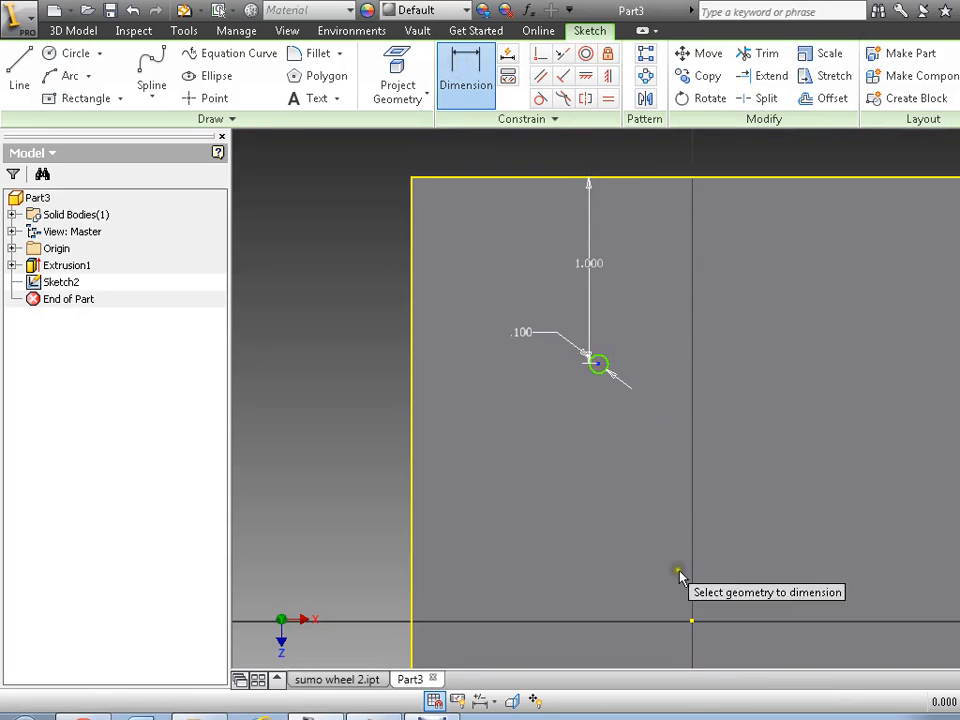
pyautogui.click(691, 621)
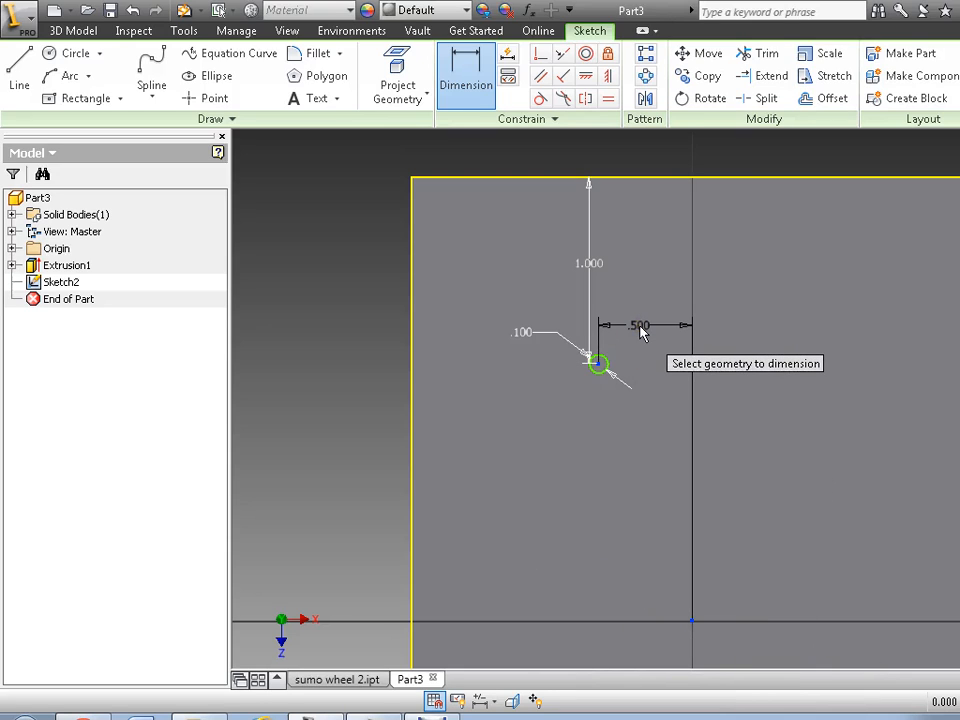
pyautogui.click(641, 333)
pyautogui.write('1.15')
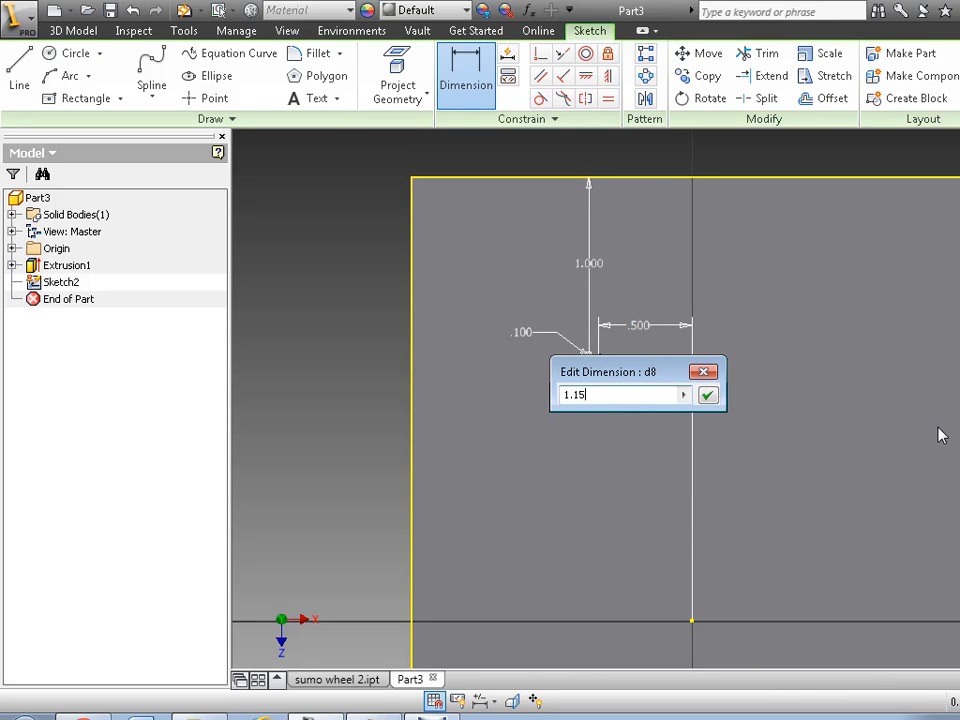
pyautogui.press('Return')
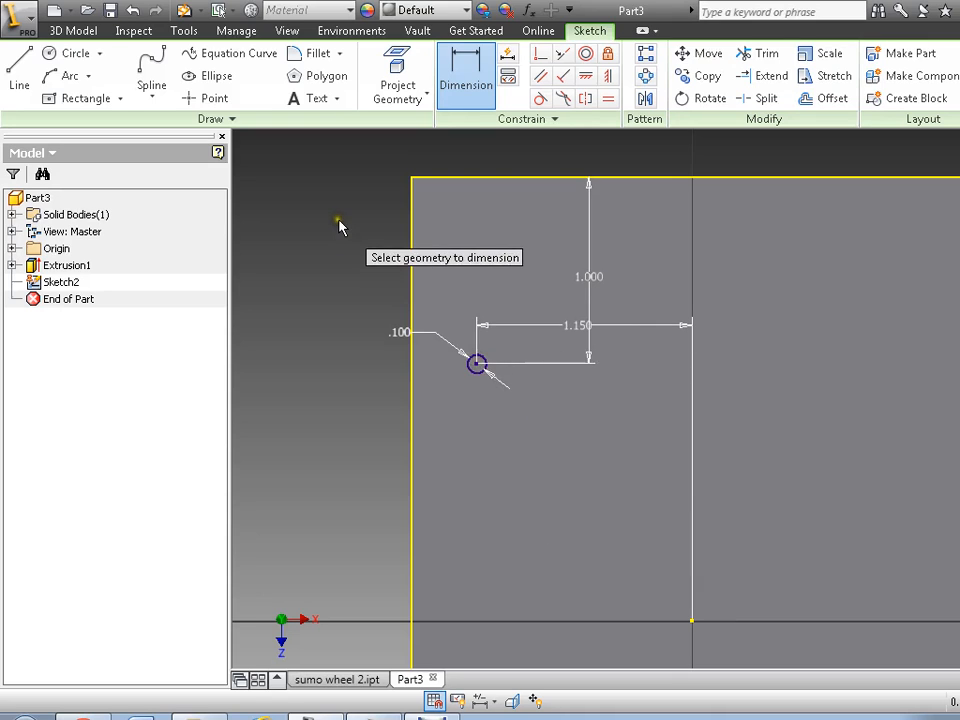
# Draw a short vertical line on the plate's vertical centreline, between the upper edge and the origin.
pyautogui.click(18, 67)
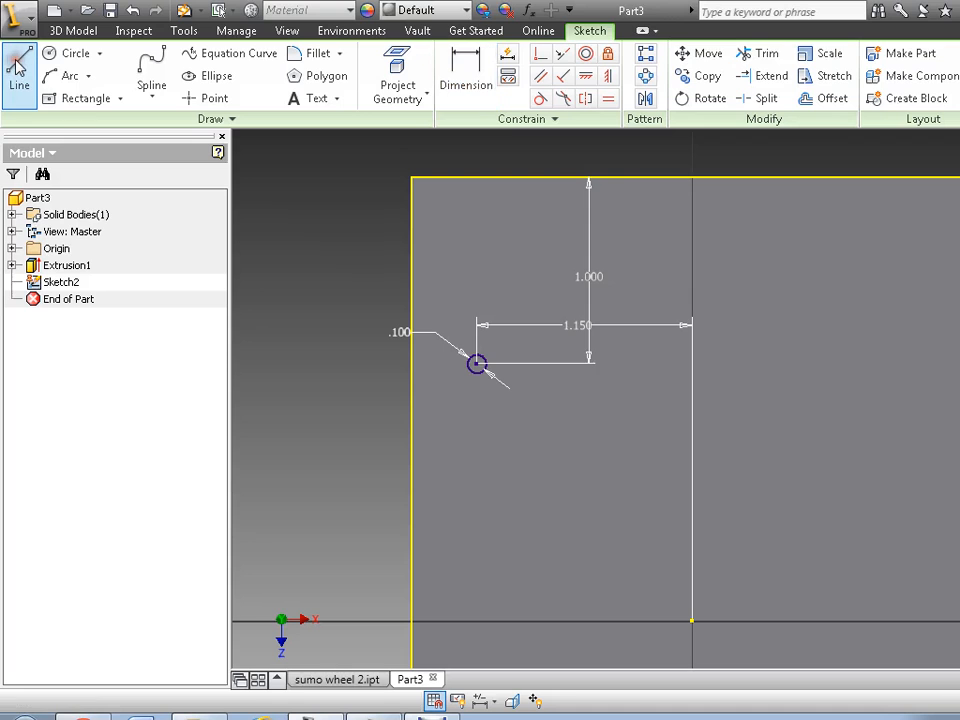
pyautogui.click(694, 248)
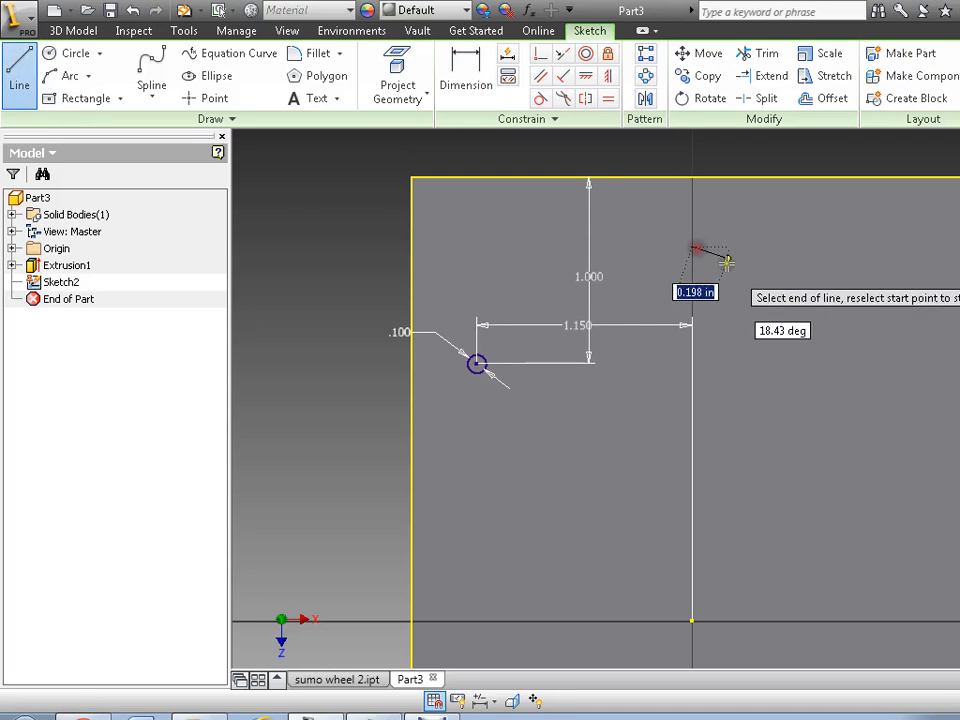
pyautogui.click(694, 403)
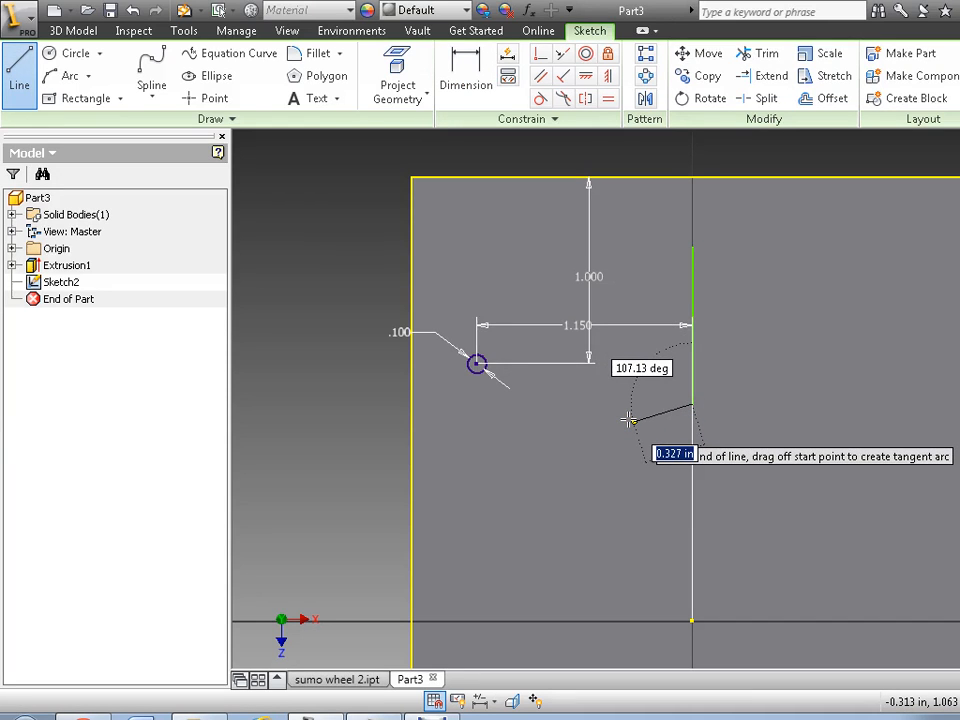
pyautogui.press('Escape')
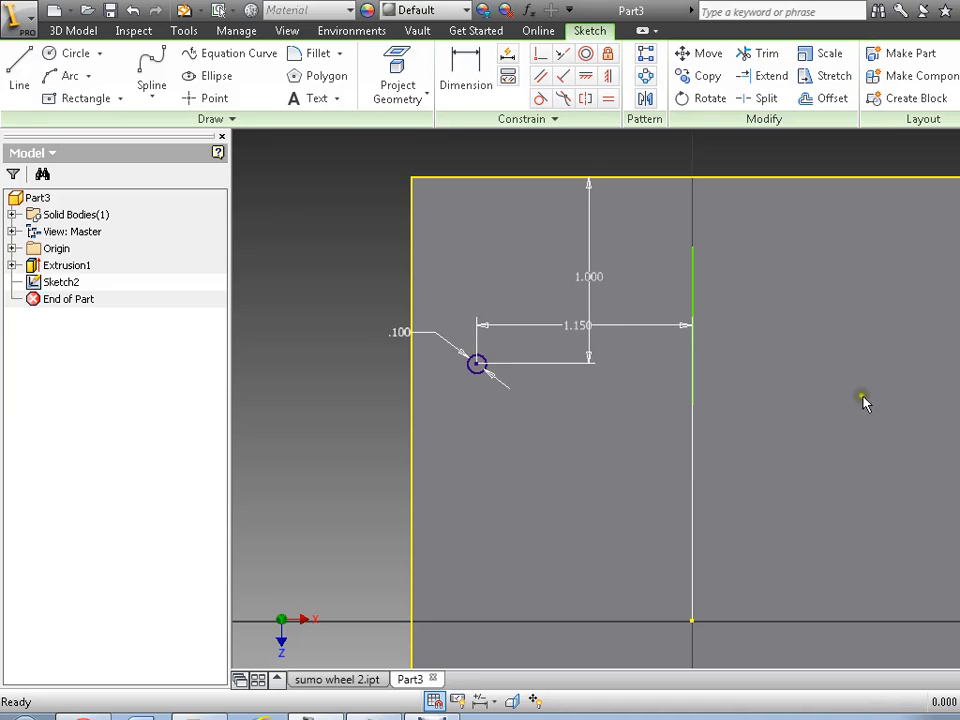
# Mirror the 0.1 in circle to the other side of the plate, using the short centreline segment as the mirror line.
pyautogui.click(646, 99)
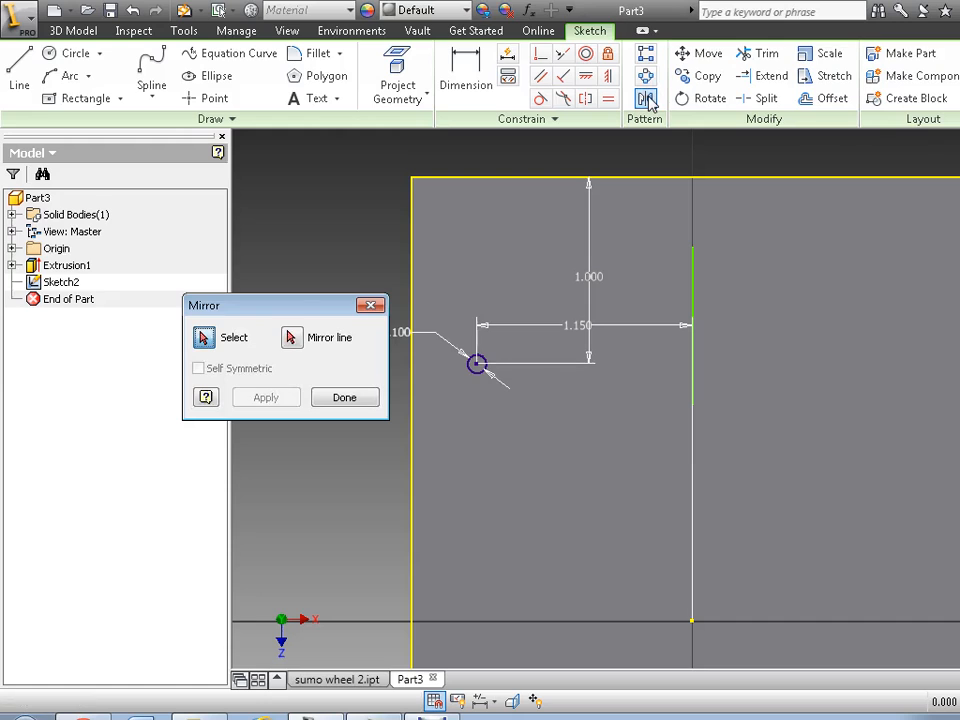
pyautogui.moveTo(294, 314); pyautogui.dragTo(241, 199)
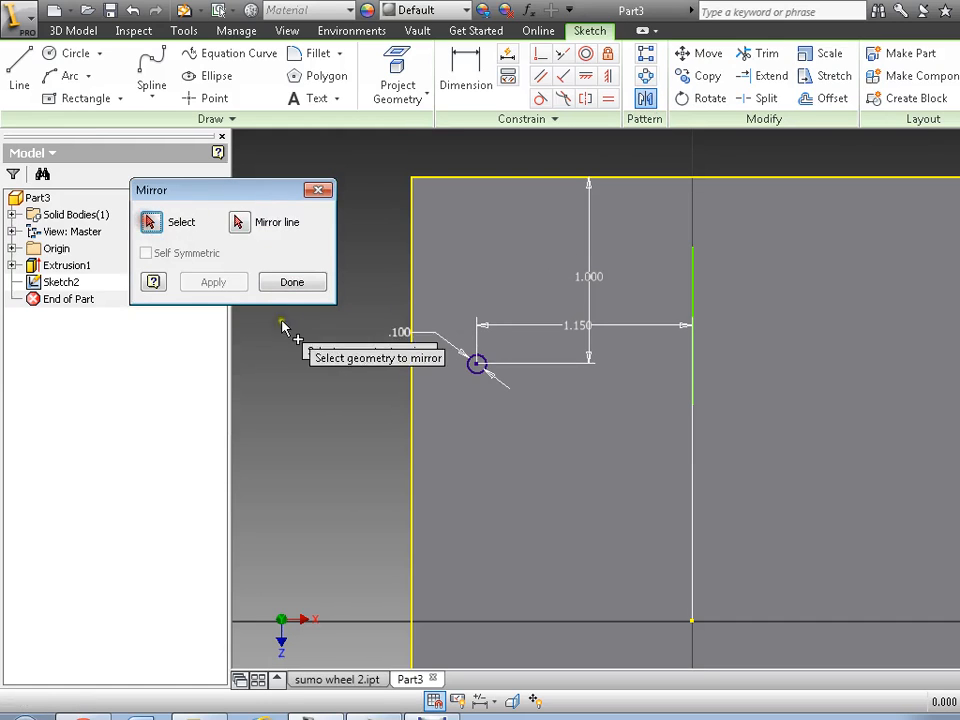
pyautogui.click(477, 377)
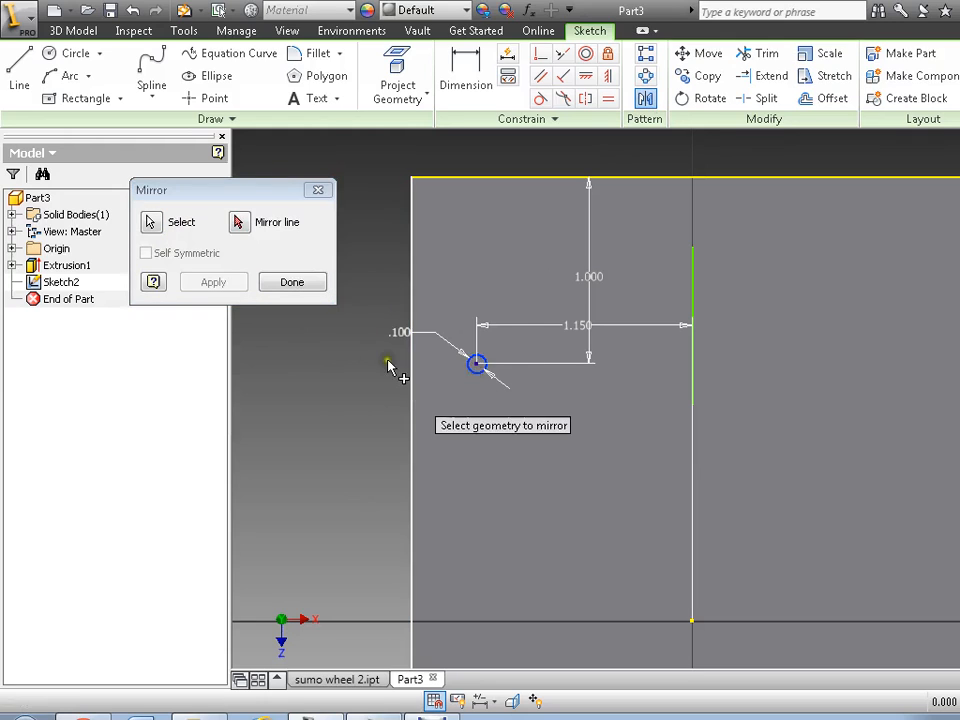
pyautogui.click(240, 223)
pyautogui.click(248, 224)
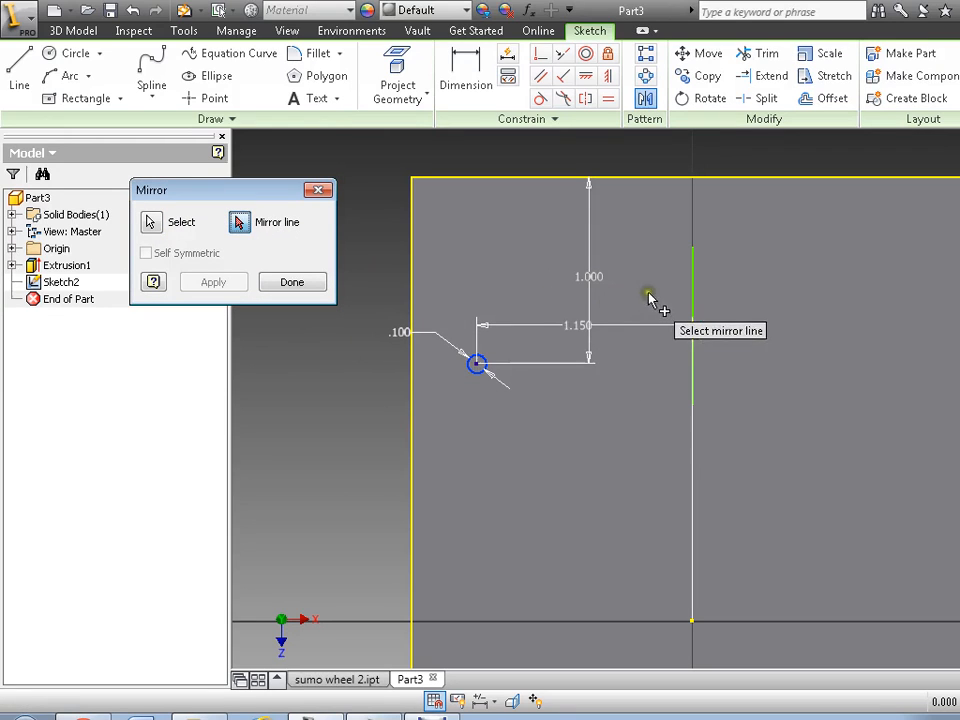
pyautogui.click(693, 290)
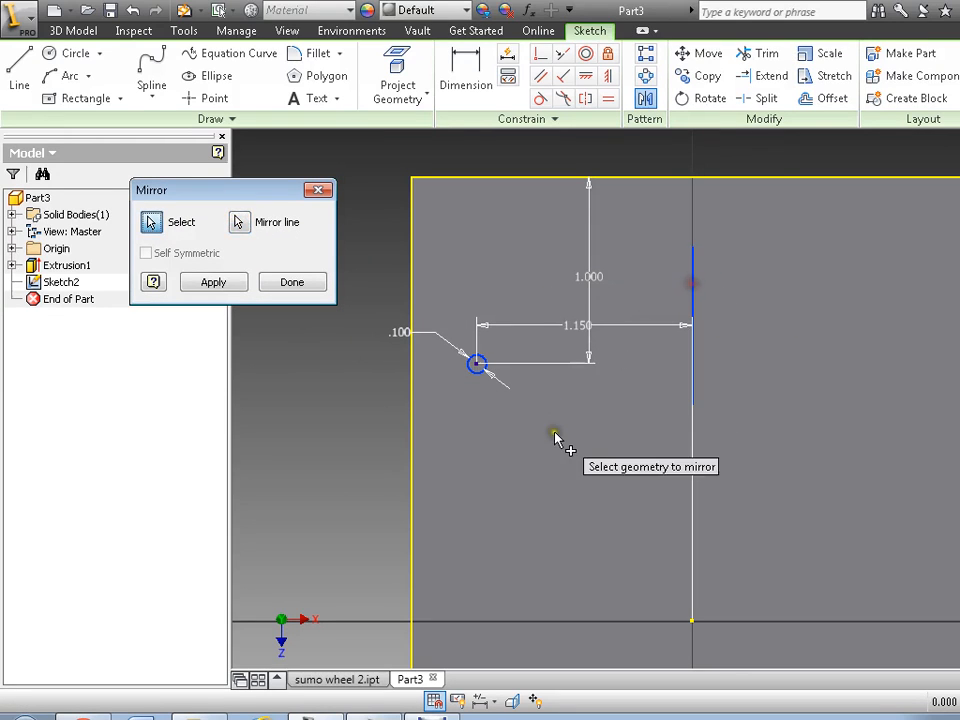
pyautogui.click(218, 282)
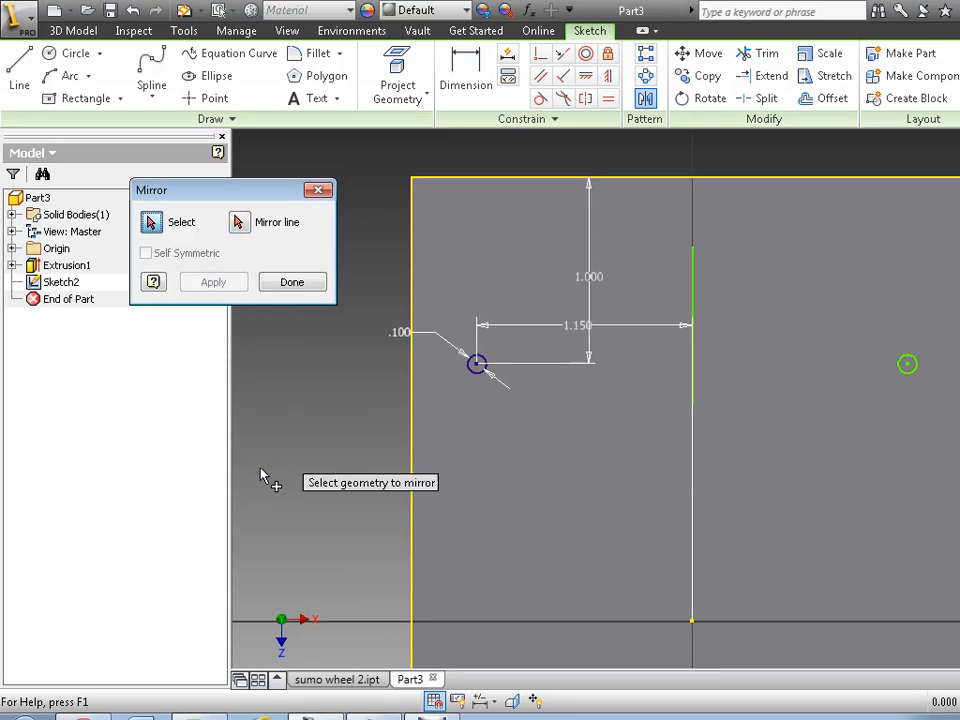
pyautogui.click(289, 283)
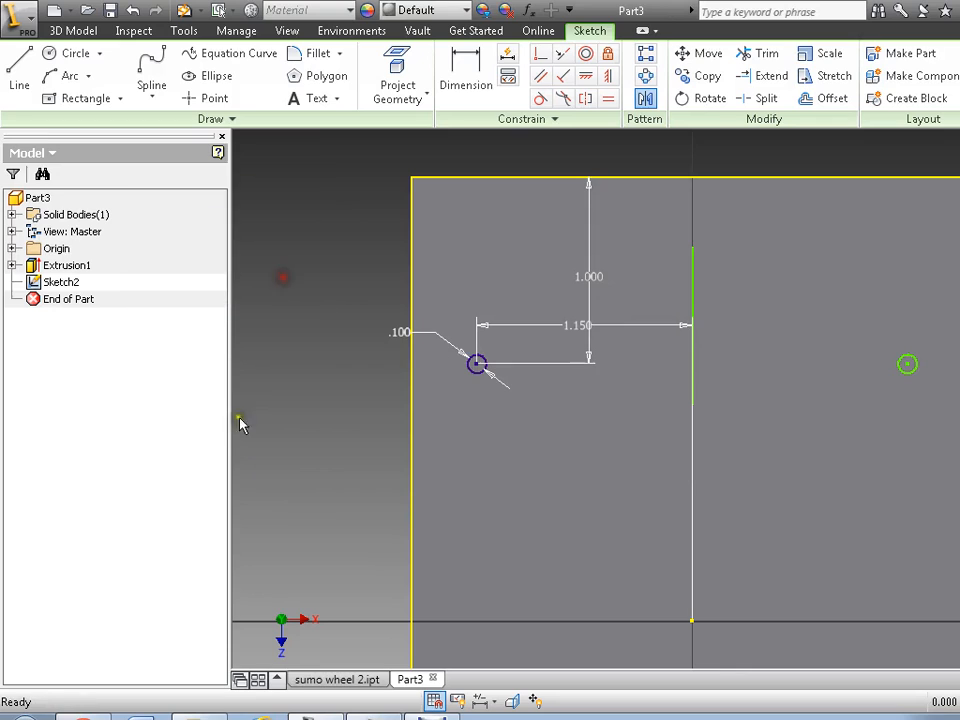
# Draw a circle about 0.2 in in diameter near the plate's upper-left corner, above the 0.1 in circle.
pyautogui.scroll(-3, 290, 437)
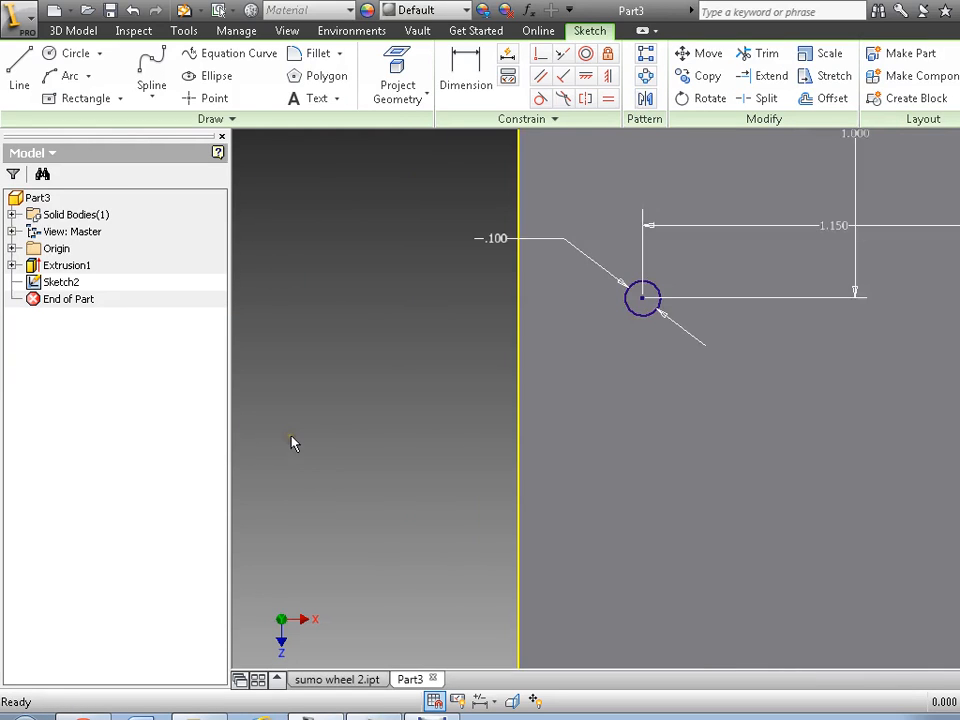
pyautogui.scroll(5, 317, 447)
pyautogui.moveTo(415, 491)
pyautogui.mouseDown(button='middle')
pyautogui.moveTo(448, 396)
pyautogui.moveTo(467, 378)
pyautogui.mouseUp(button='middle')
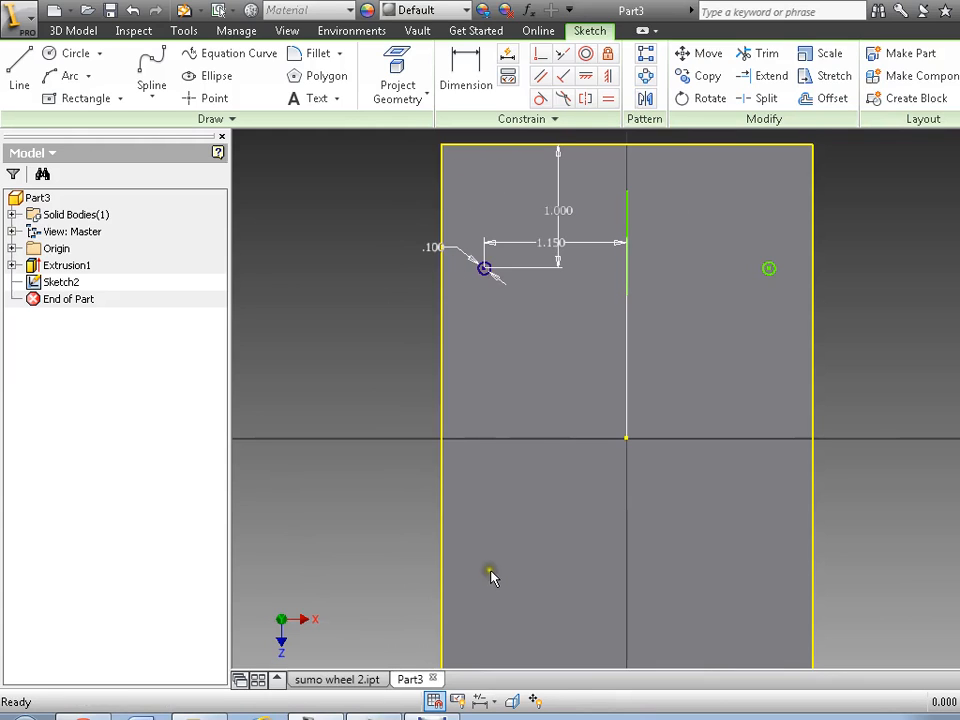
pyautogui.moveTo(490, 577); pyautogui.dragTo(489, 519, button='middle')
pyautogui.scroll(-2, 491, 525)
pyautogui.scroll(4, 491, 526)
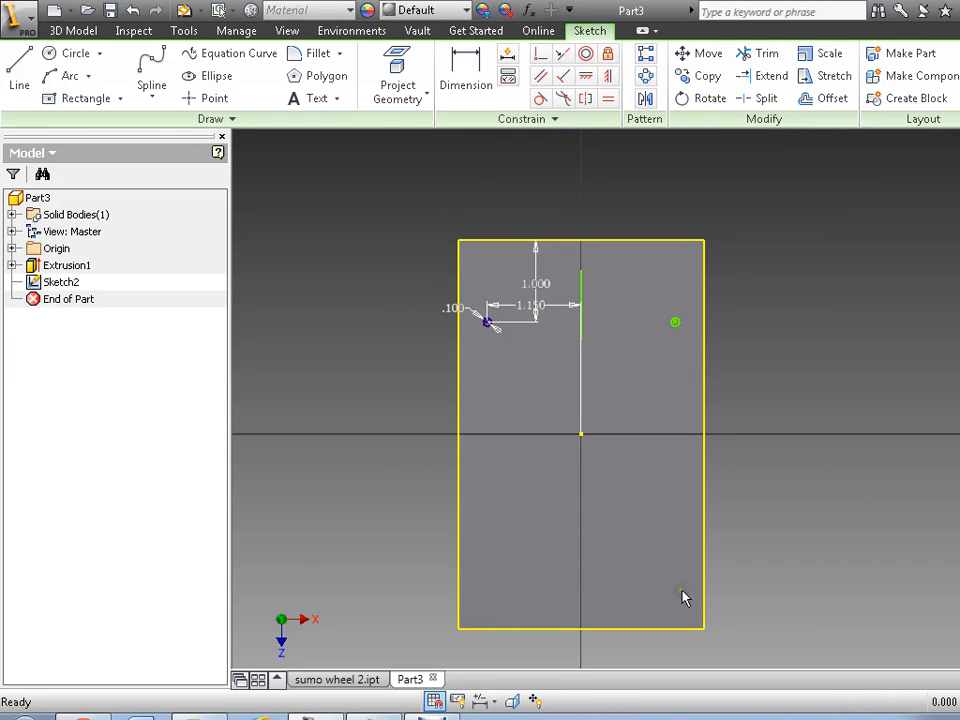
pyautogui.scroll(-2, 476, 258)
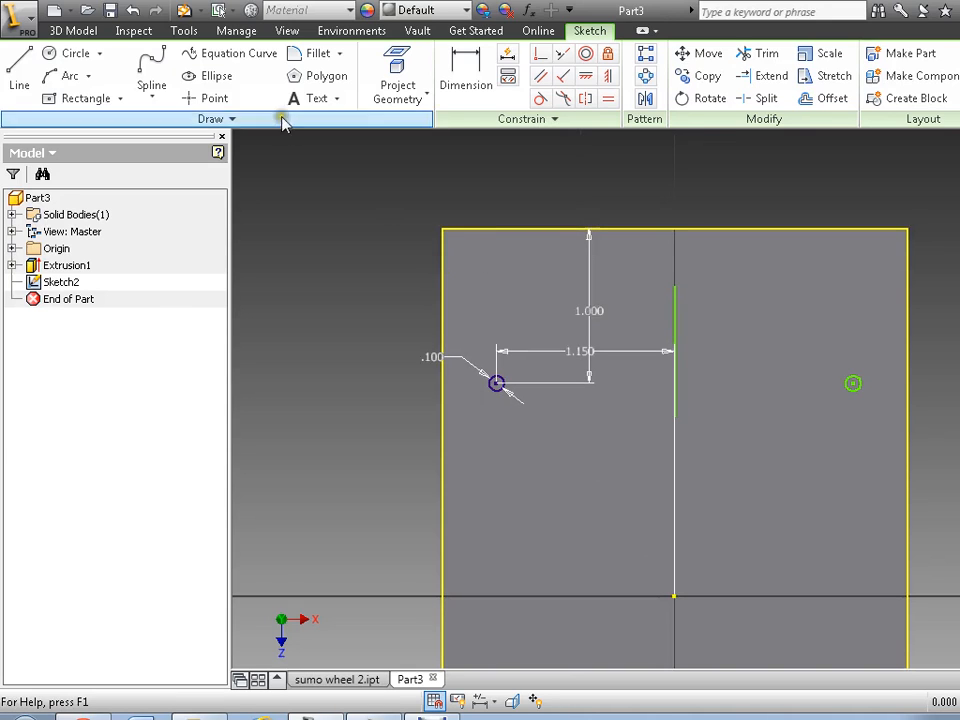
pyautogui.click(60, 53)
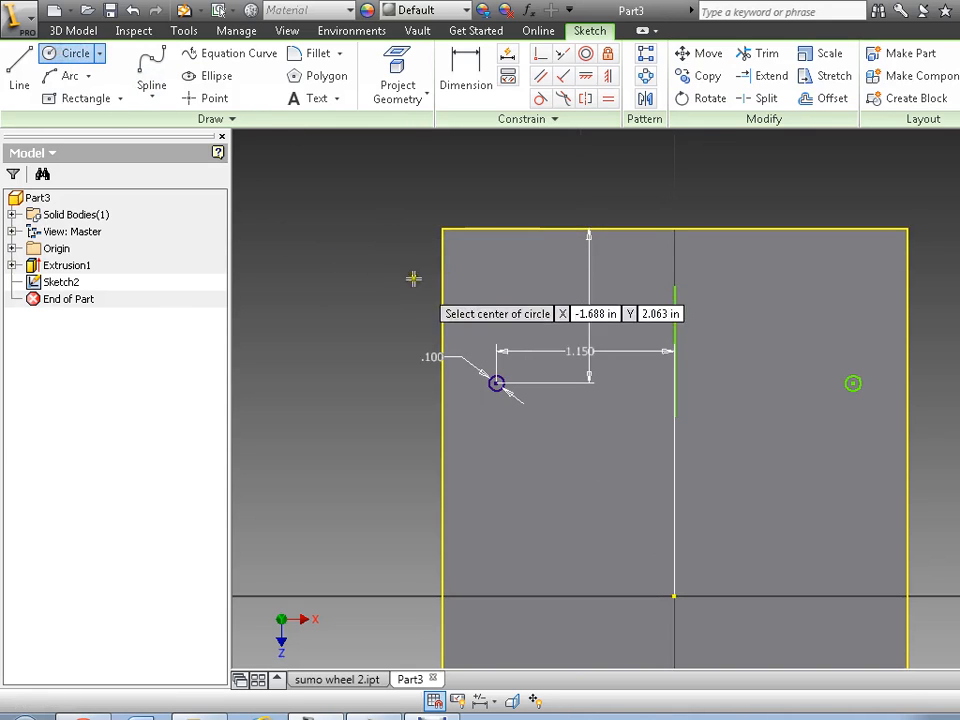
pyautogui.click(487, 266)
pyautogui.click(505, 267)
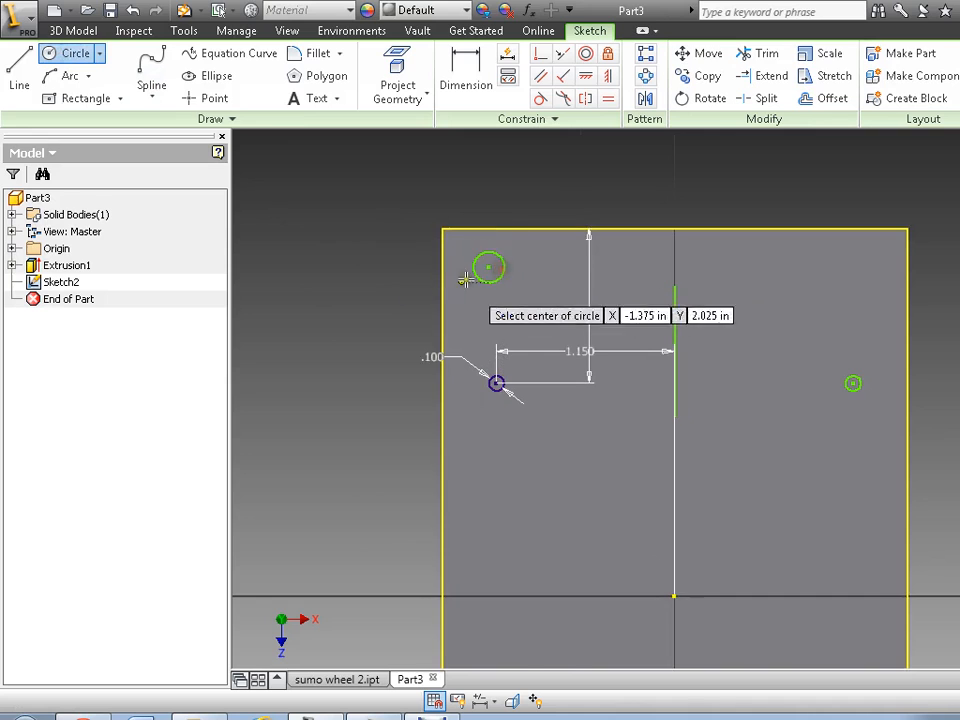
pyautogui.scroll(-3, 468, 240)
pyautogui.moveTo(467, 221); pyautogui.dragTo(449, 332, button='middle')
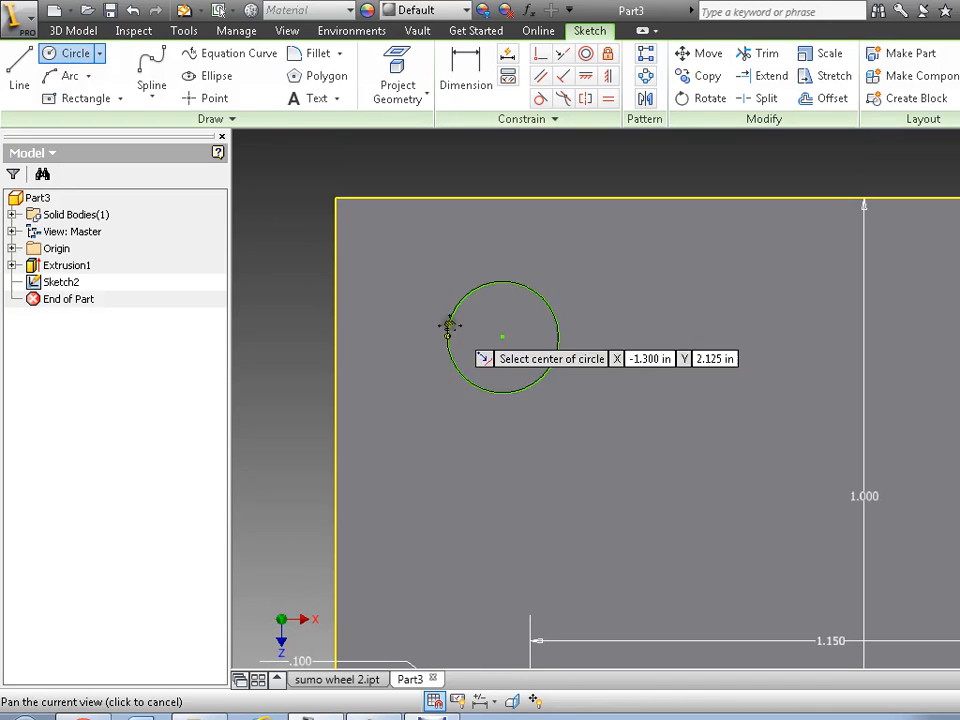
pyautogui.press('Escape')
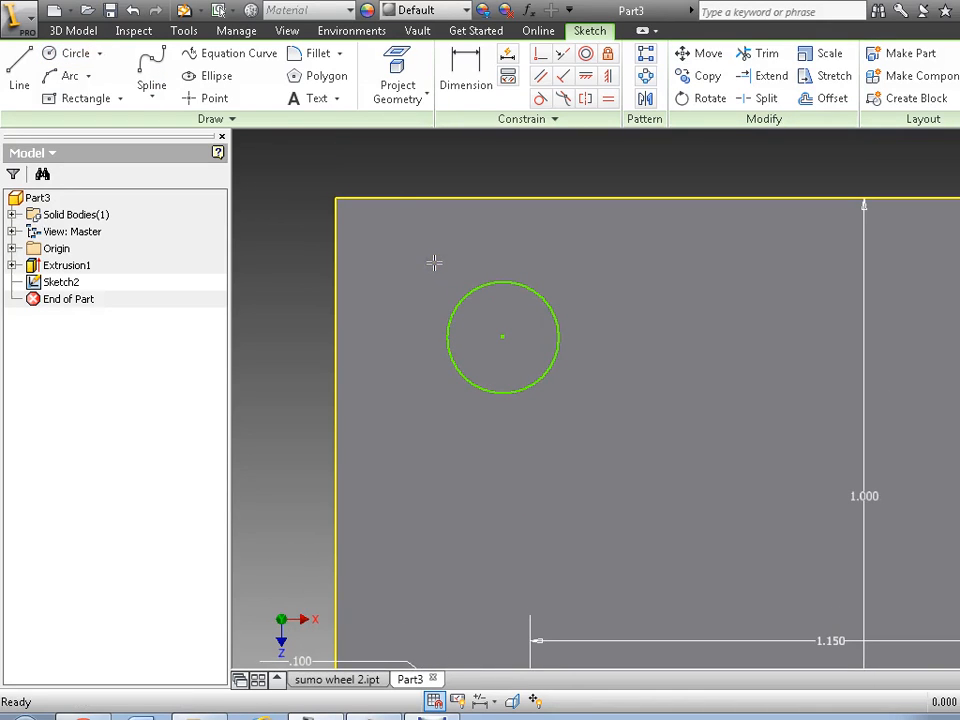
# Dimension the corner circle and set its diameter to 0.15 in.
pyautogui.click(454, 66)
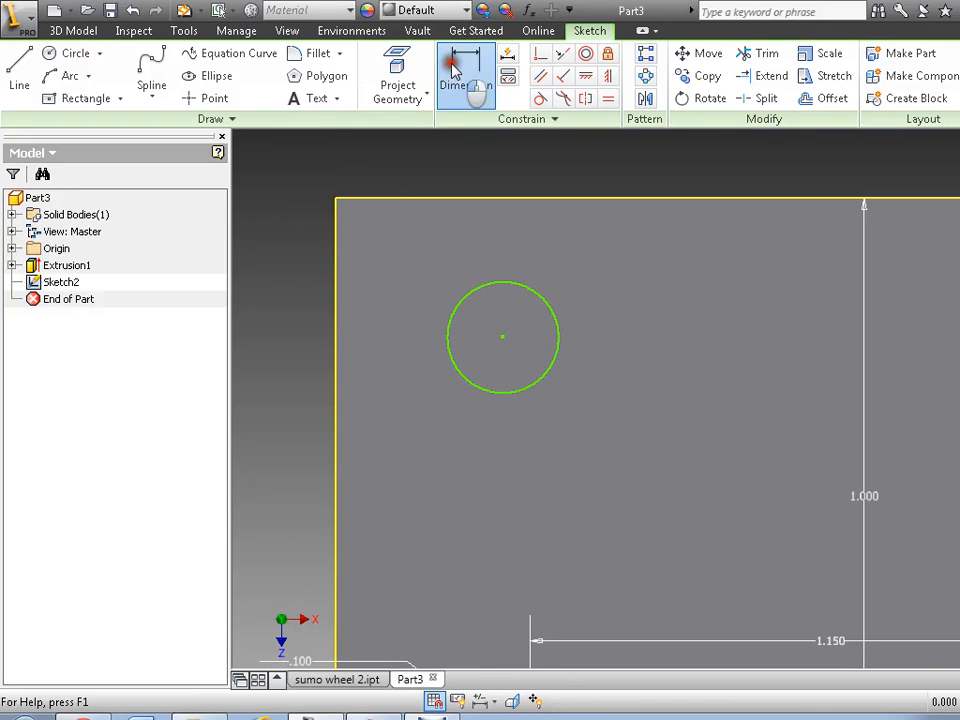
pyautogui.click(445, 340)
pyautogui.click(320, 345)
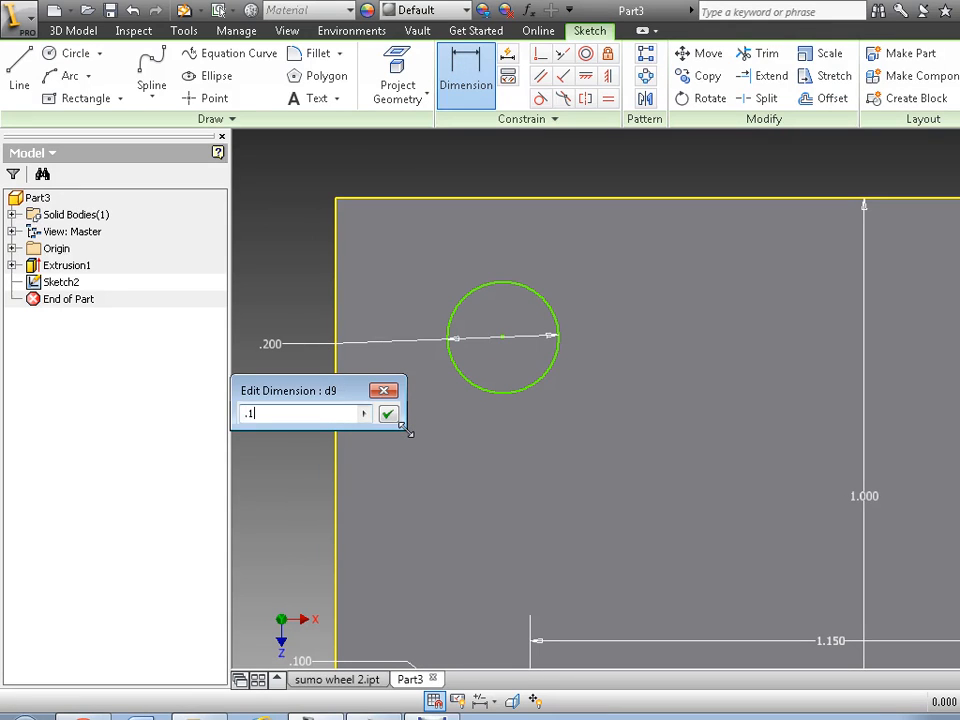
pyautogui.write('.15')
pyautogui.press('Return')
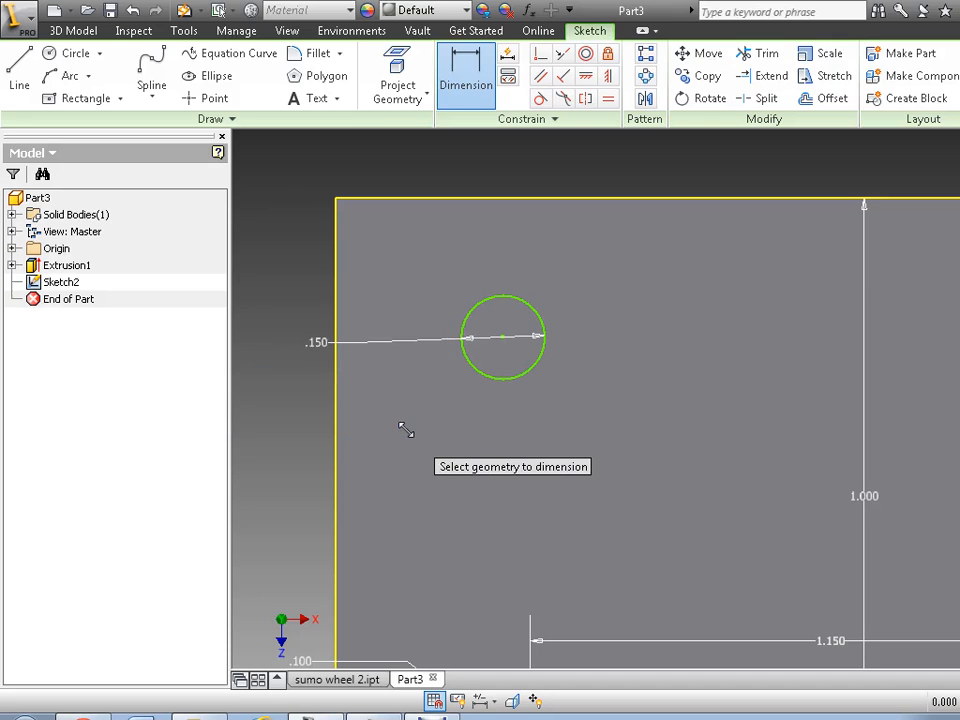
# Dimension the distance from the corner circle's centre to the plate's upper edge and set it to 0.2 in.
pyautogui.click(505, 340)
pyautogui.click(497, 200)
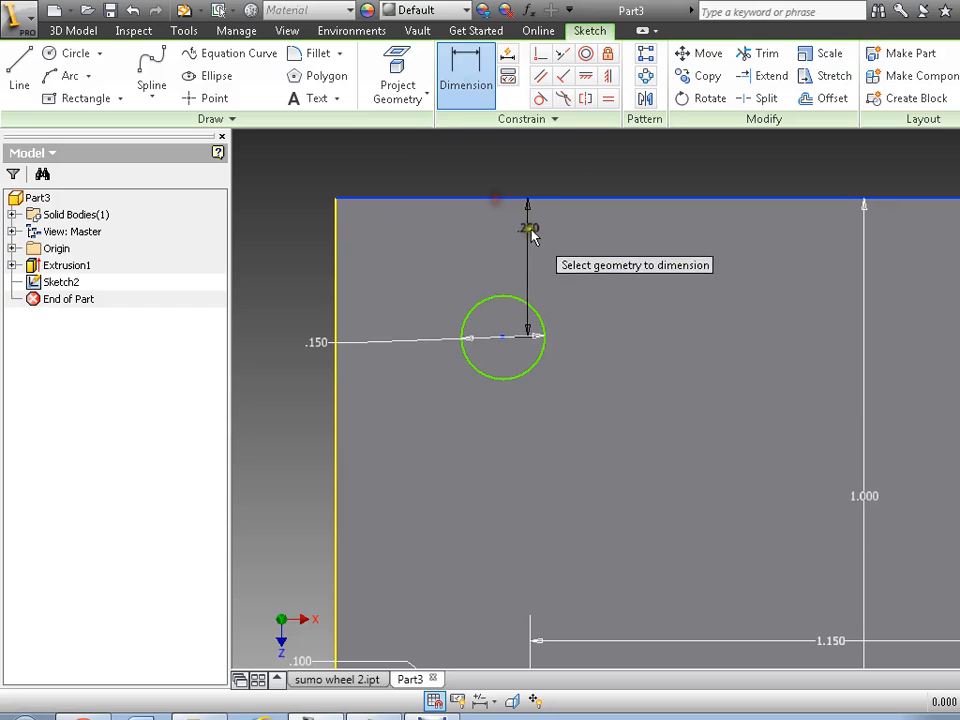
pyautogui.click(588, 277)
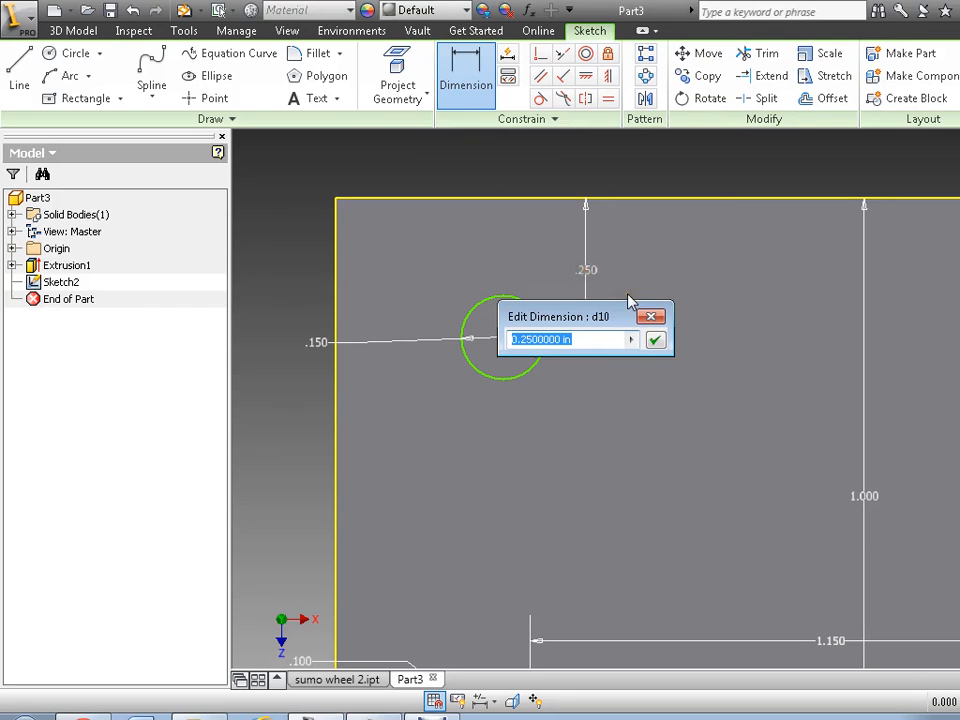
pyautogui.press('Return')
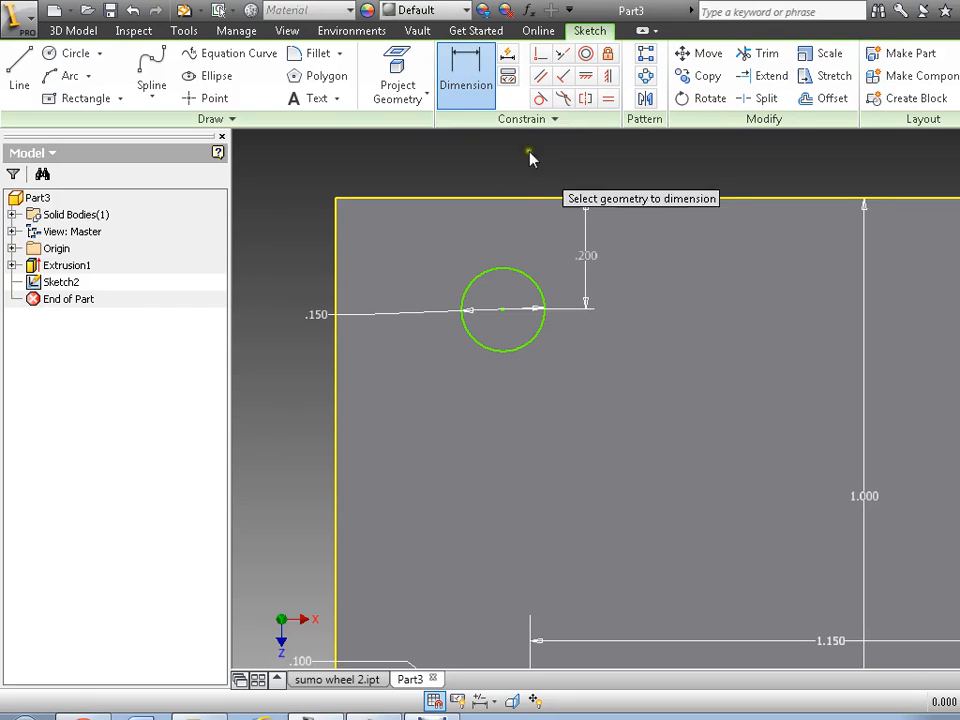
# Dimension the distance from the upper-left circle's centre to the plate's left edge and set it to 0.2 in.
pyautogui.click(502, 312)
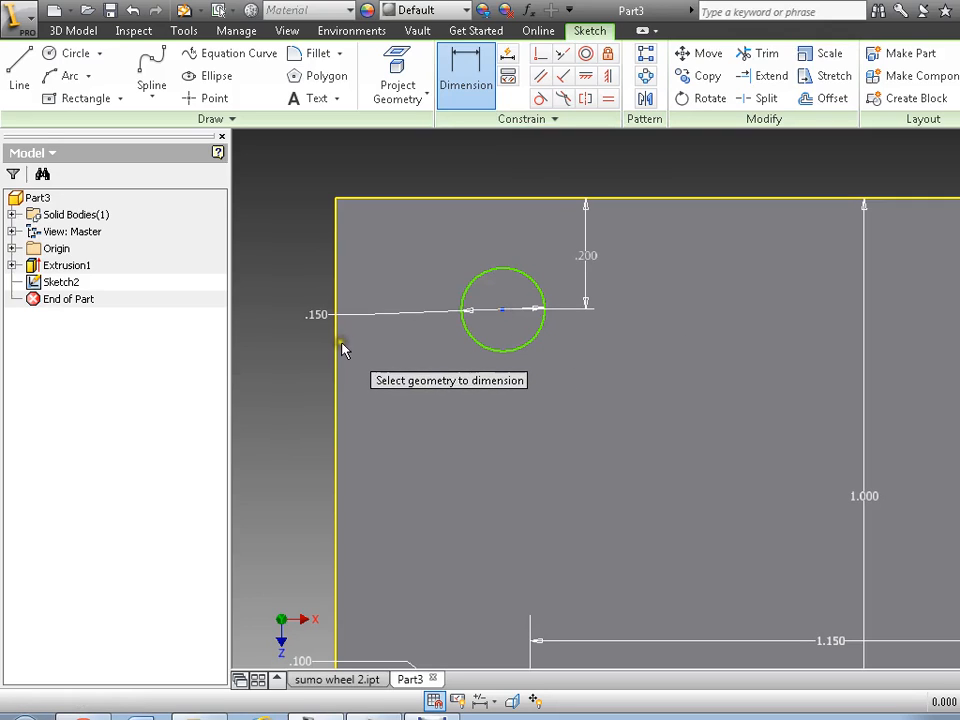
pyautogui.click(336, 343)
pyautogui.click(392, 388)
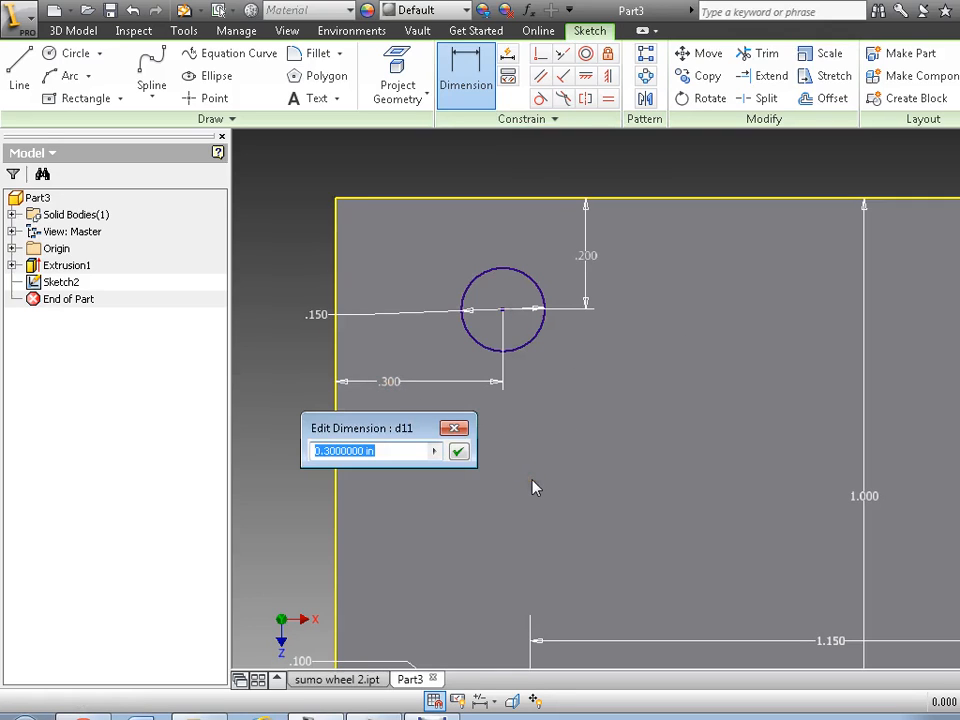
pyautogui.write('.2')
pyautogui.press('Return')
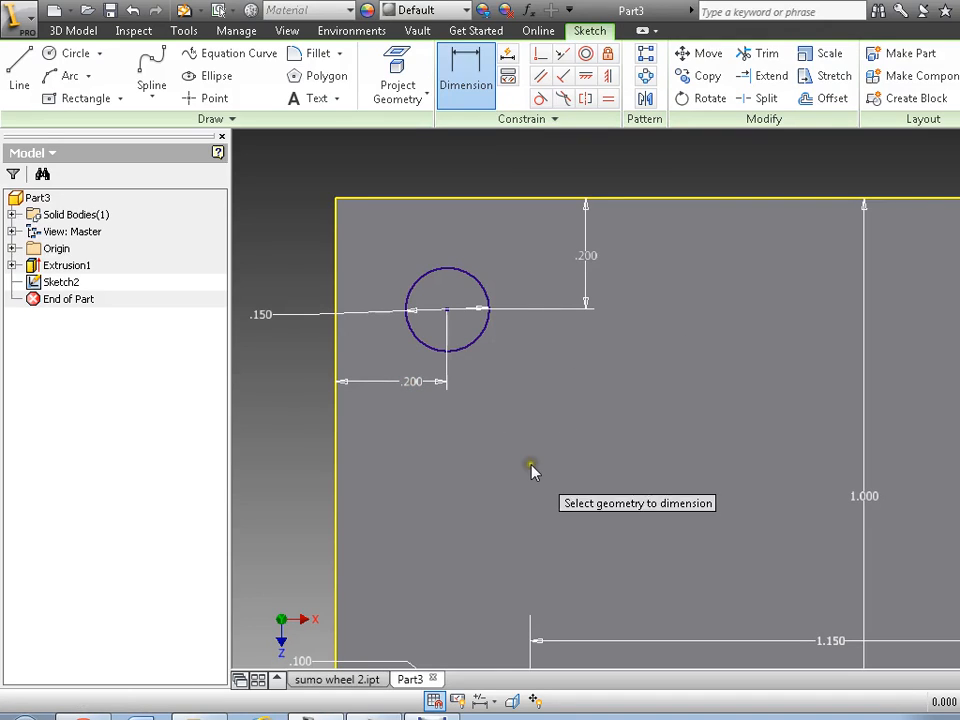
# Draw a circle about 0.2 in in diameter near the plate's left edge, about 1 in above the lower edge.
pyautogui.scroll(-2, 495, 457)
pyautogui.scroll(9, 495, 457)
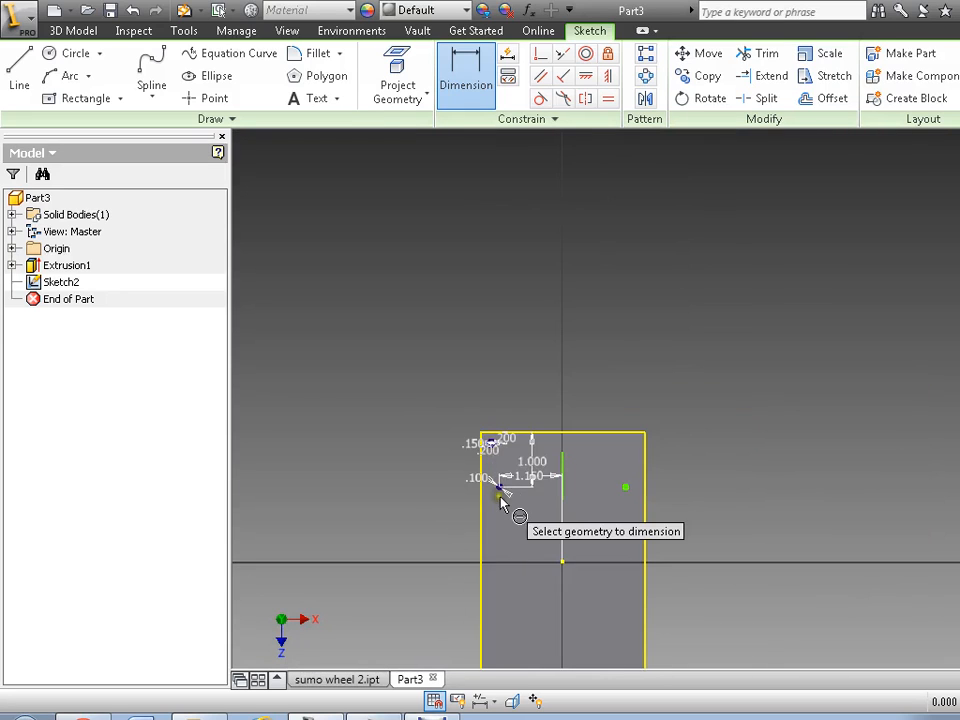
pyautogui.scroll(-2, 500, 497)
pyautogui.scroll(-2, 507, 543)
pyautogui.moveTo(508, 551)
pyautogui.mouseDown(button='middle')
pyautogui.moveTo(506, 476)
pyautogui.moveTo(493, 482)
pyautogui.moveTo(512, 369)
pyautogui.mouseUp(button='middle')
pyautogui.scroll(2, 508, 516)
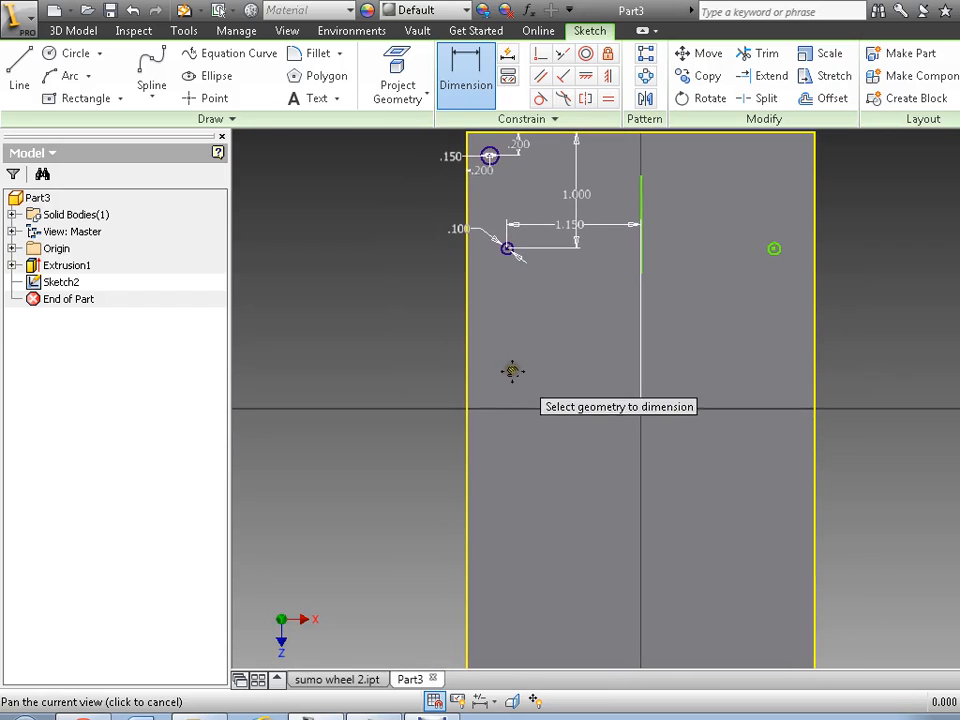
pyautogui.scroll(2, 505, 533)
pyautogui.moveTo(514, 536); pyautogui.dragTo(514, 493, button='middle')
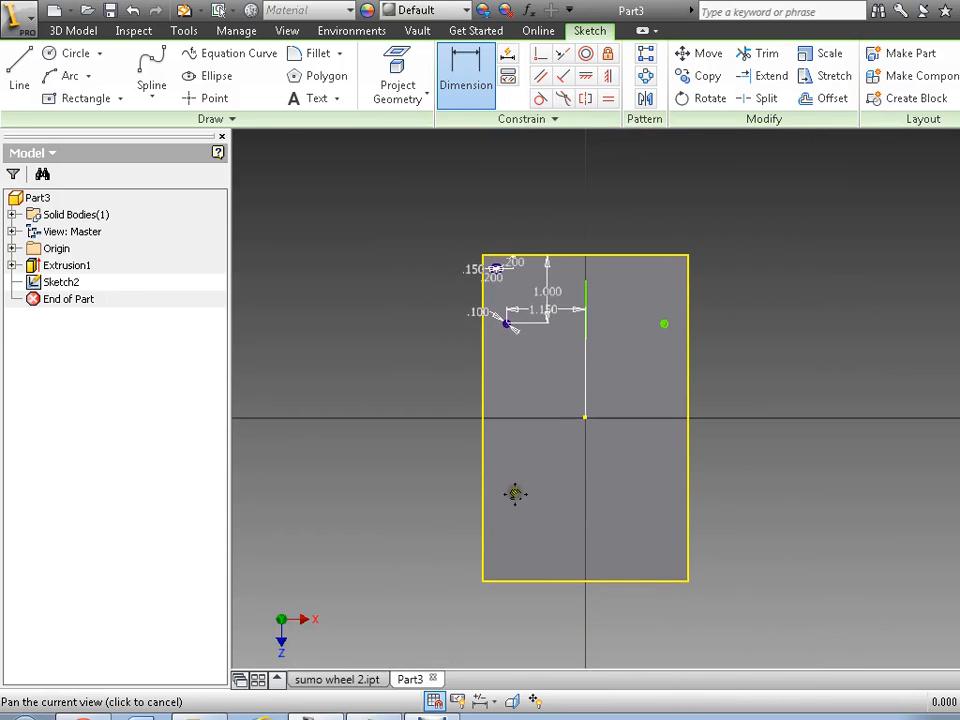
pyautogui.scroll(-3, 600, 456)
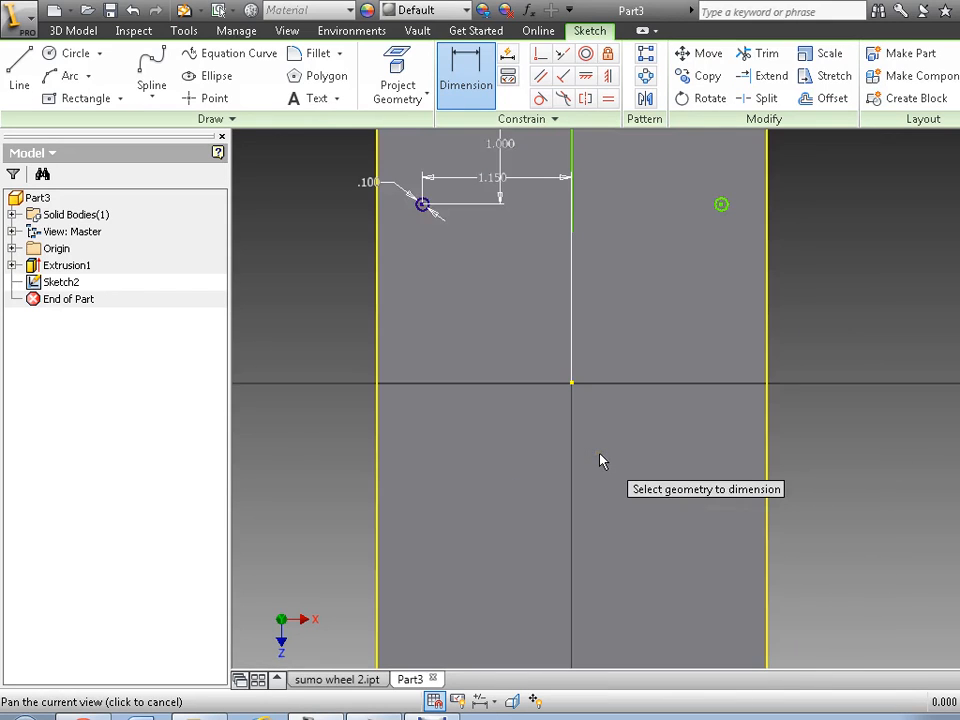
pyautogui.moveTo(563, 405); pyautogui.dragTo(572, 453, button='middle')
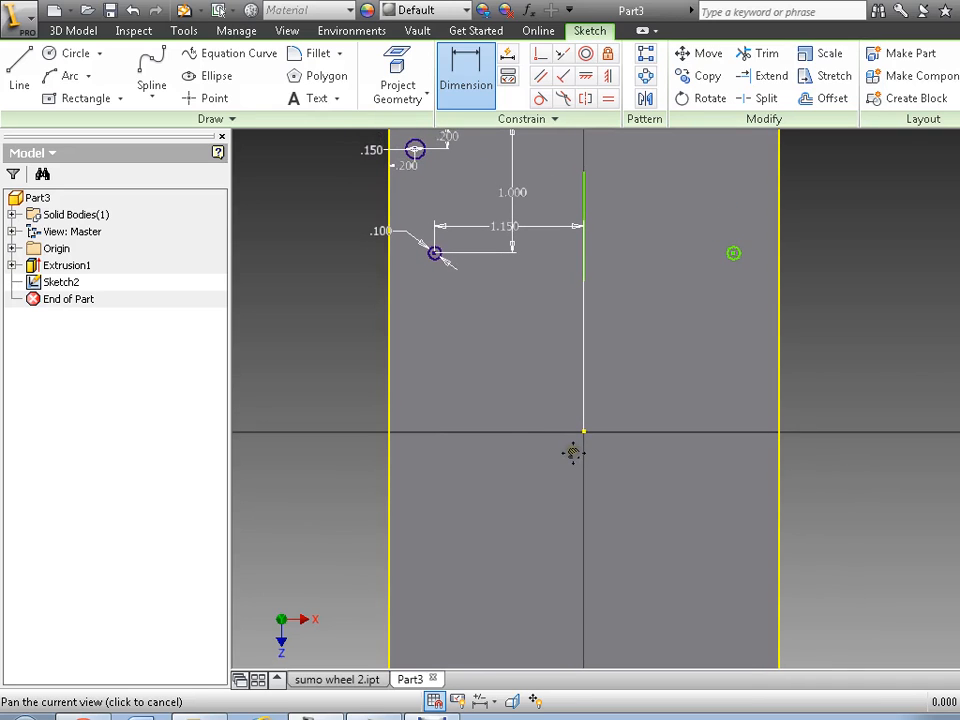
pyautogui.click(50, 56)
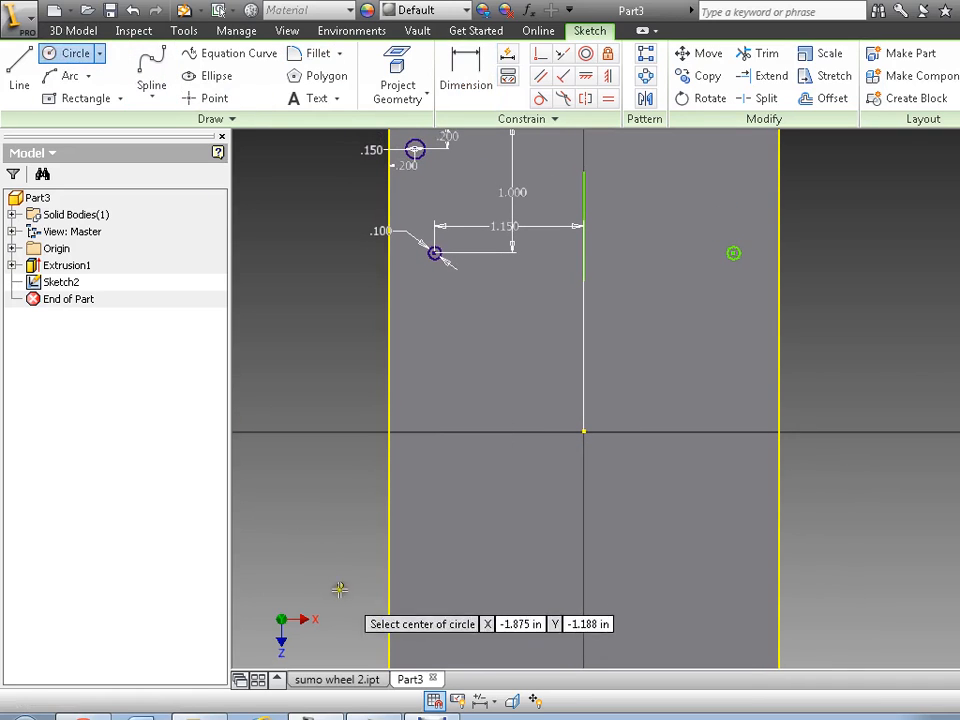
pyautogui.click(414, 609)
pyautogui.click(430, 607)
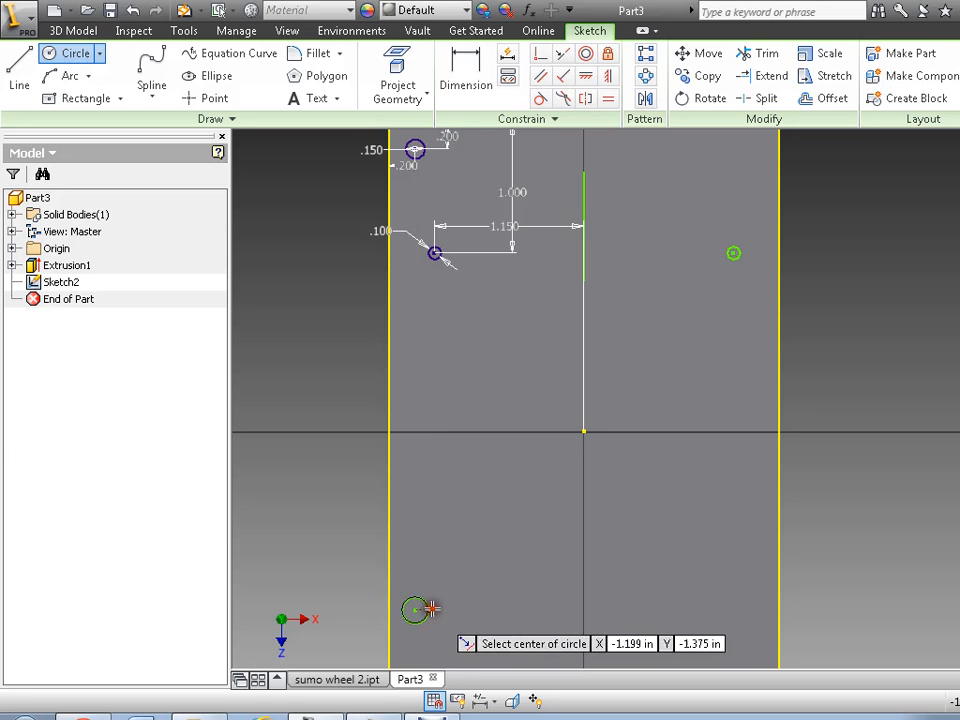
# Dimension the lower-left circle and set its diameter to 0.15 in.
pyautogui.moveTo(491, 594); pyautogui.dragTo(524, 493, button='middle')
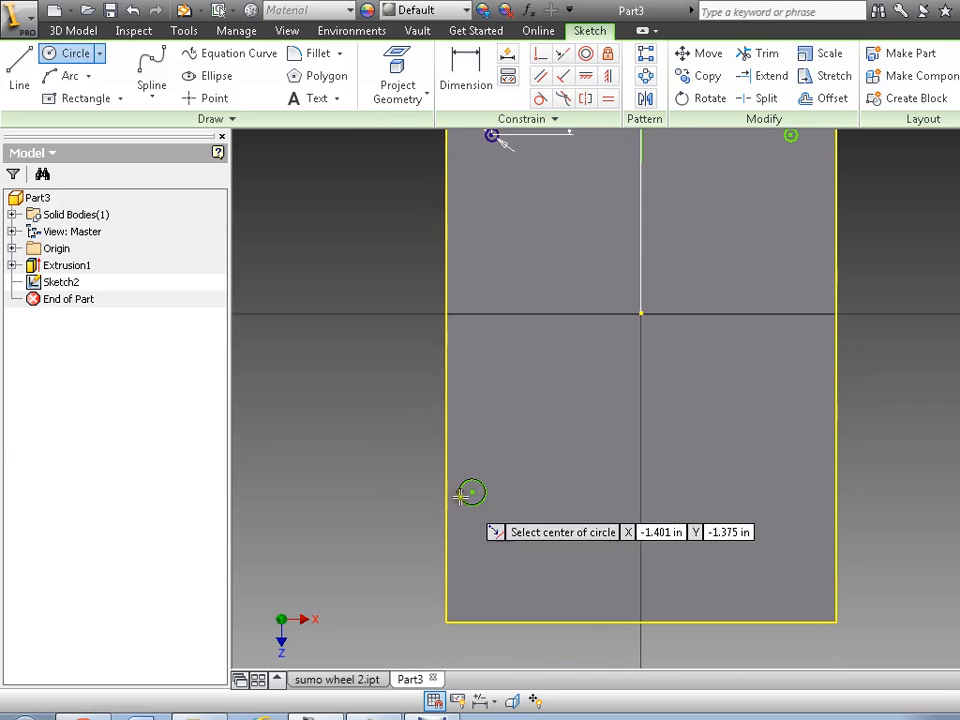
pyautogui.scroll(3, 369, 514)
pyautogui.moveTo(460, 496); pyautogui.dragTo(433, 388, button='middle')
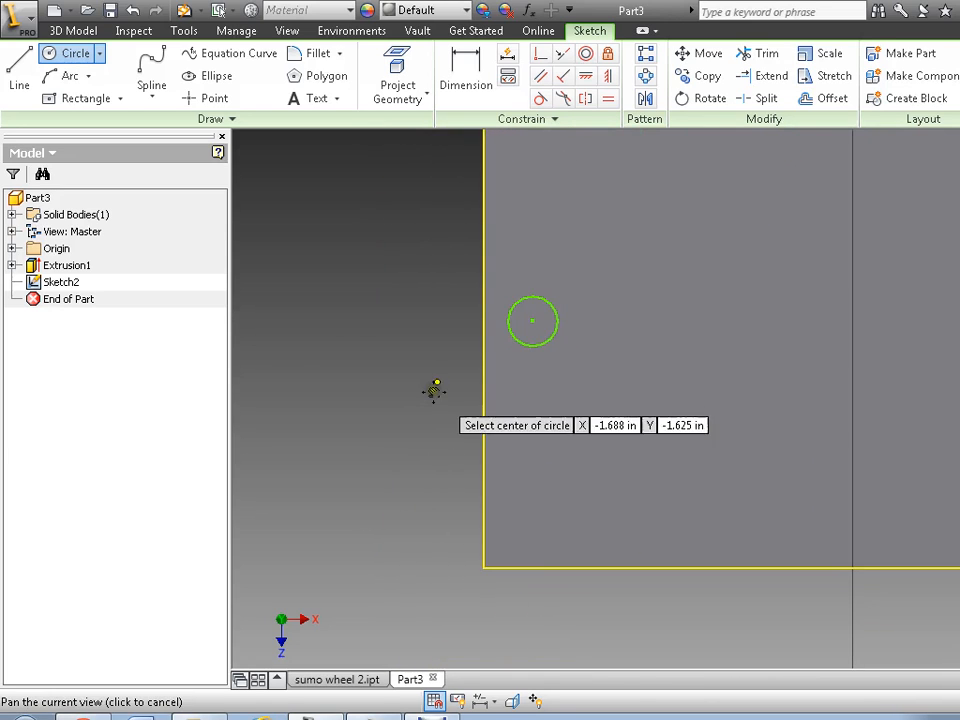
pyautogui.click(465, 68)
pyautogui.click(511, 341)
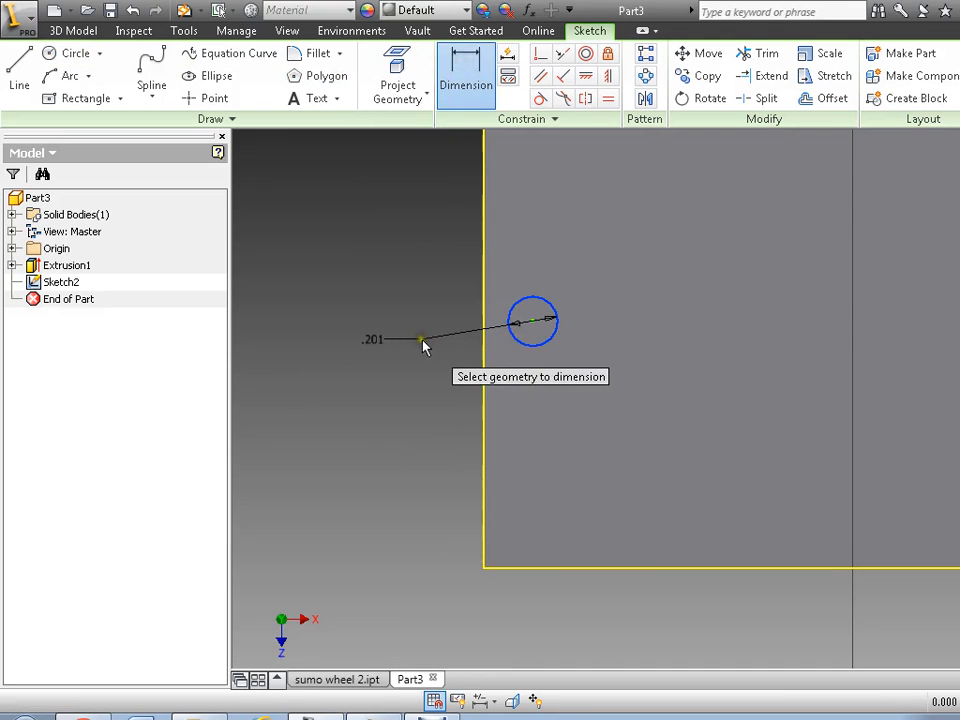
pyautogui.click(422, 339)
pyautogui.write('.15')
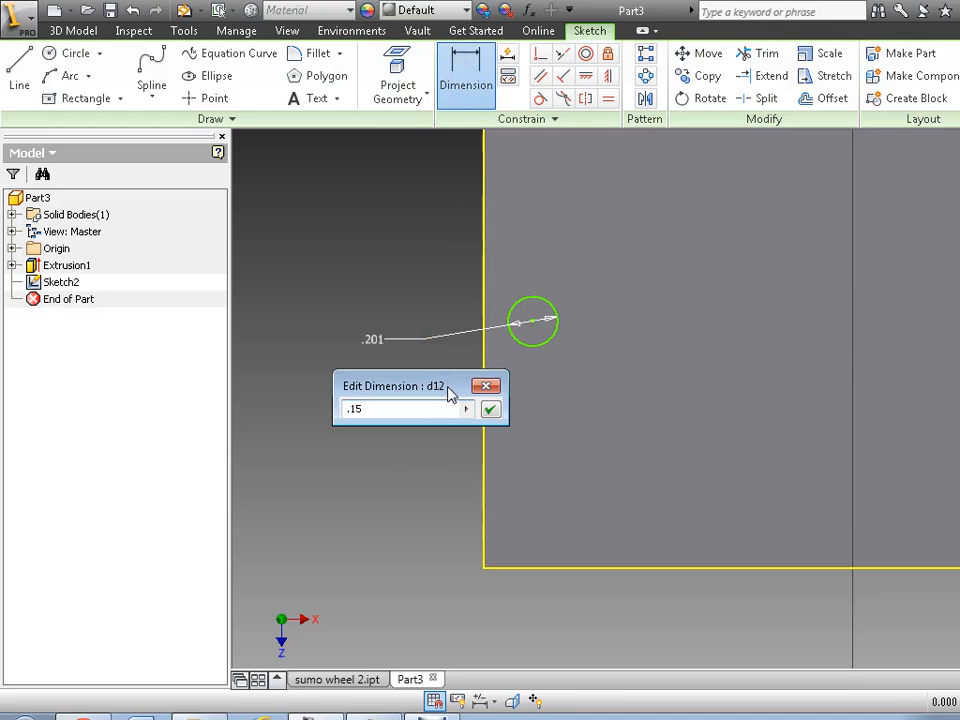
pyautogui.press('Return')
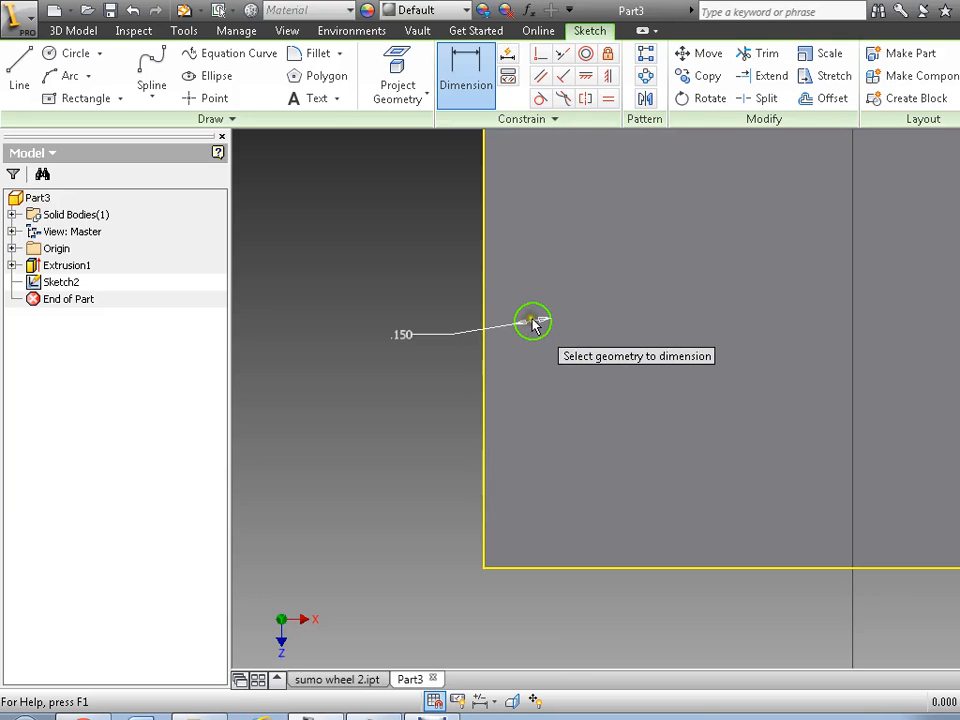
# Dimension the lower-left circle's centre at 0.2 in from the plate's left edge.
pyautogui.click(484, 314)
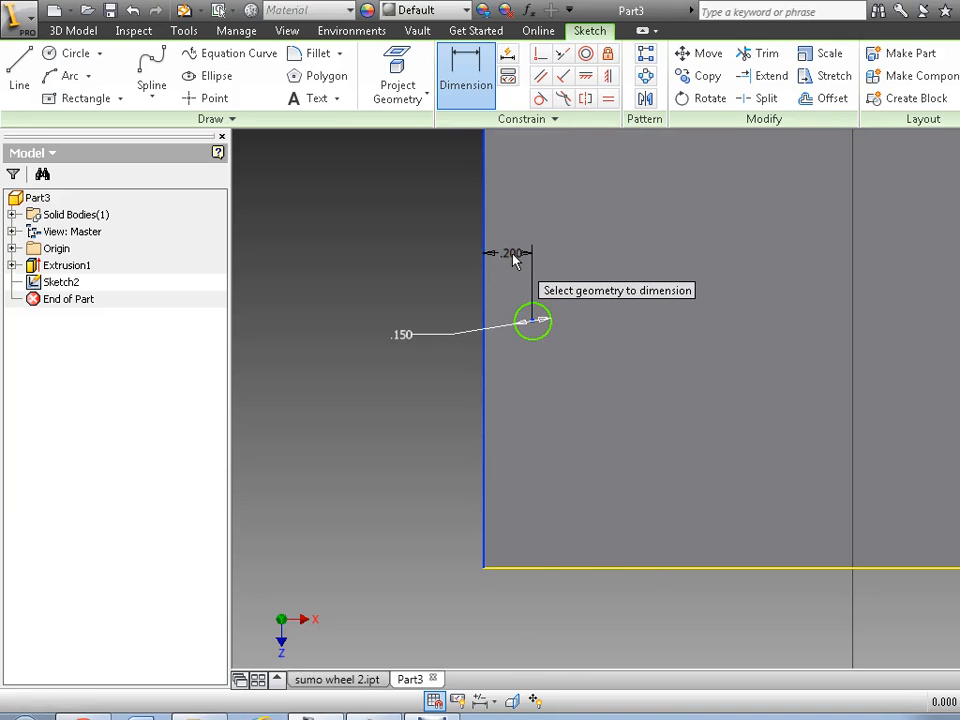
pyautogui.click(513, 258)
pyautogui.click(579, 322)
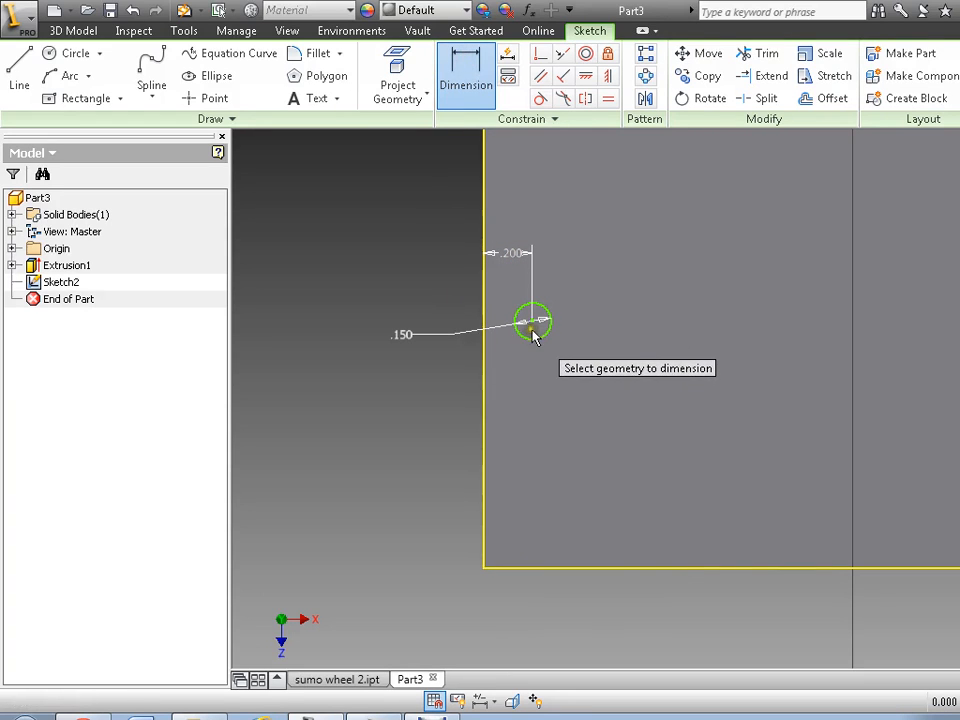
# Dimension the distance from the lower-left circle's centre to the plate's lower edge and set it to 0.5 in.
pyautogui.click(546, 568)
pyautogui.click(591, 481)
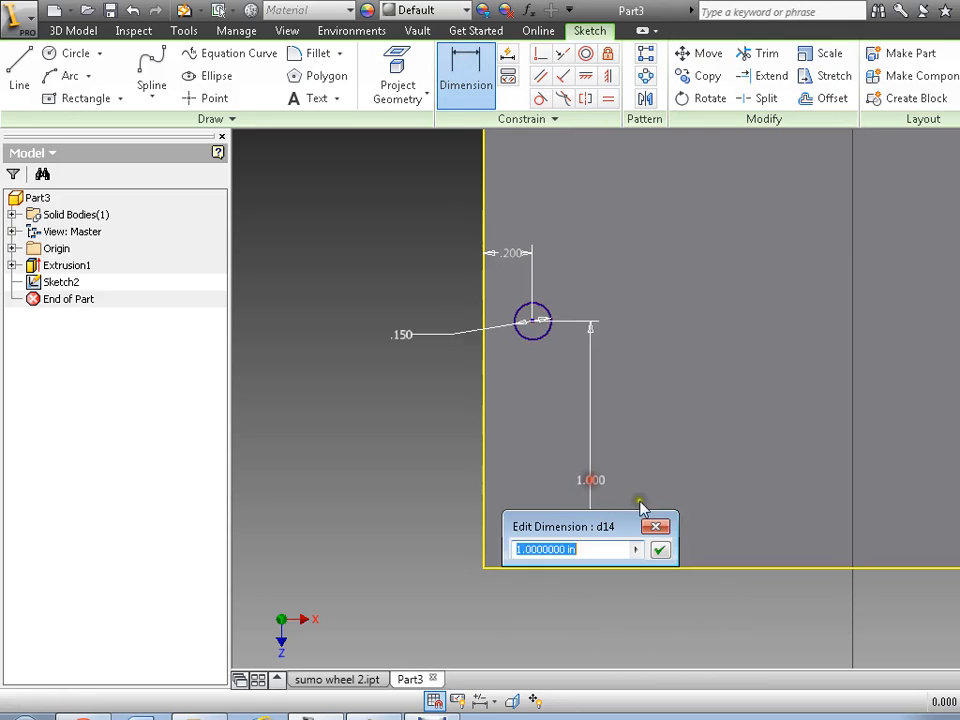
pyautogui.write('.5')
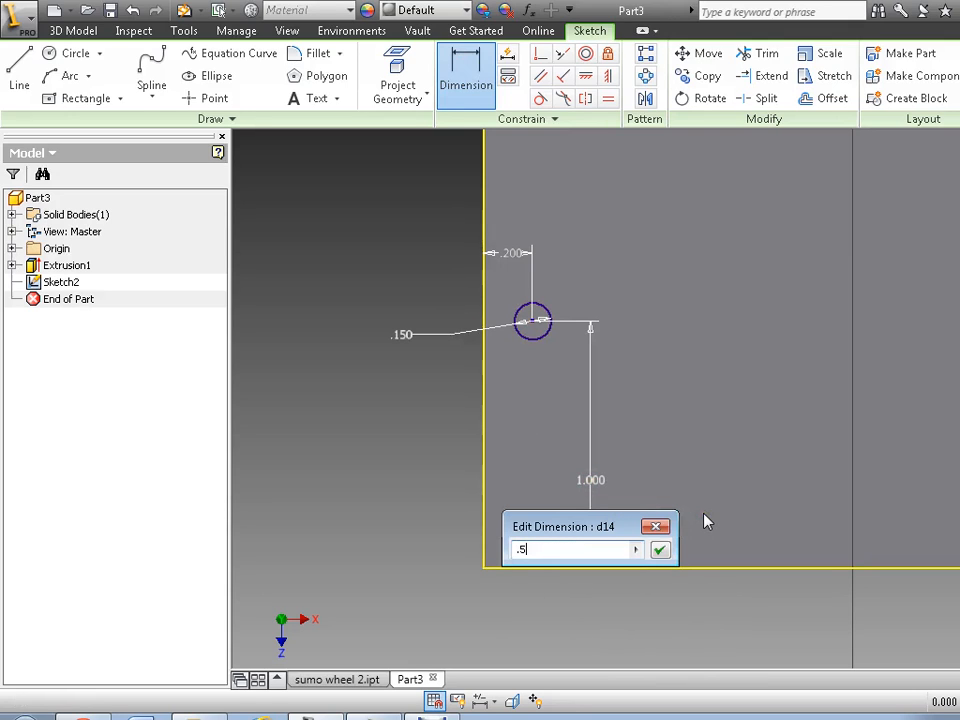
pyautogui.press('Return')
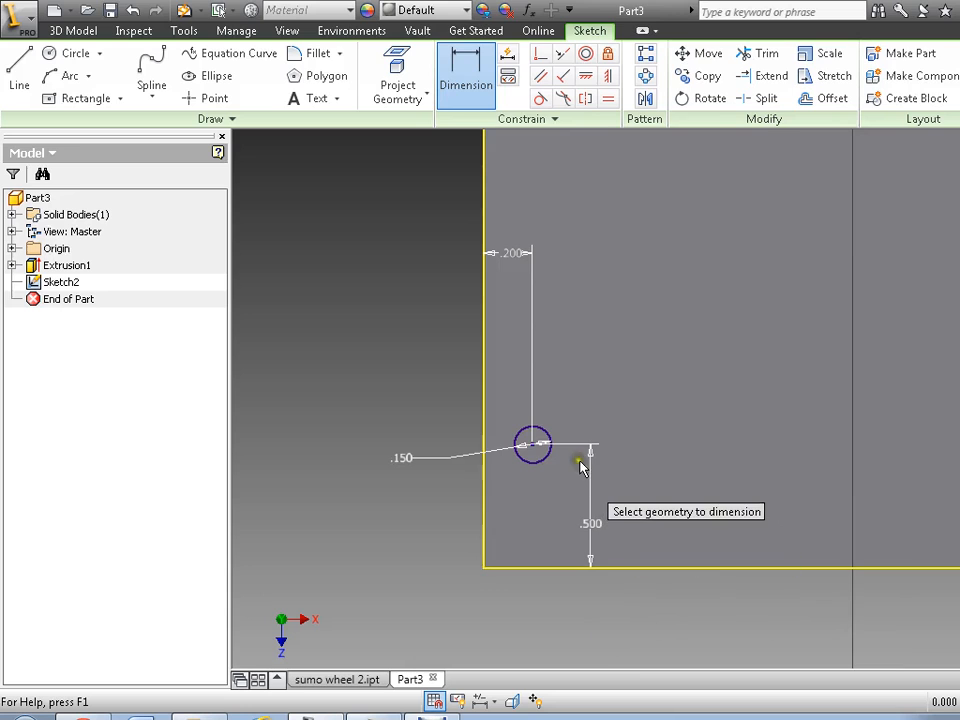
# Mirror both 0.15 in circles to the other side of the plate, using the short centreline segment as the mirror line.
pyautogui.scroll(-5, 580, 467)
pyautogui.scroll(2, 598, 399)
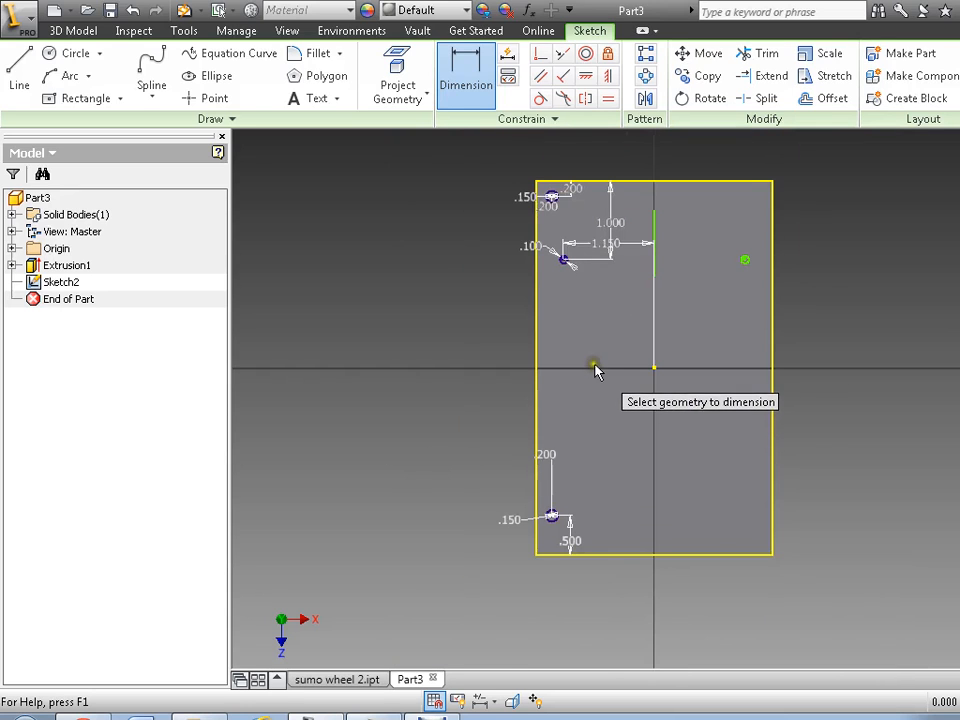
pyautogui.moveTo(577, 323); pyautogui.dragTo(514, 347, button='middle')
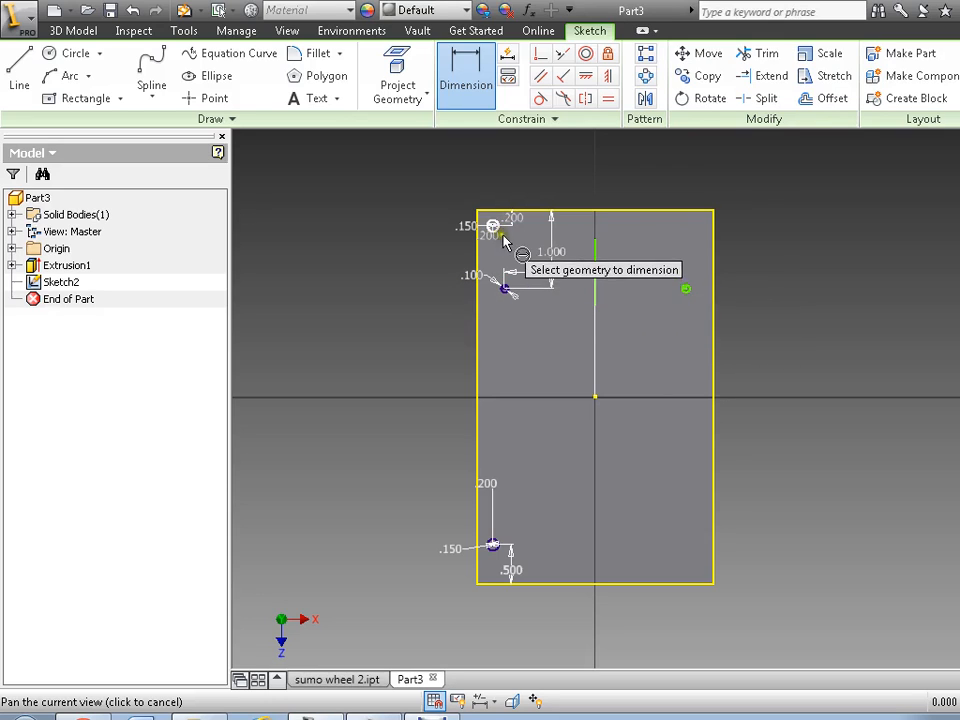
pyautogui.click(645, 98)
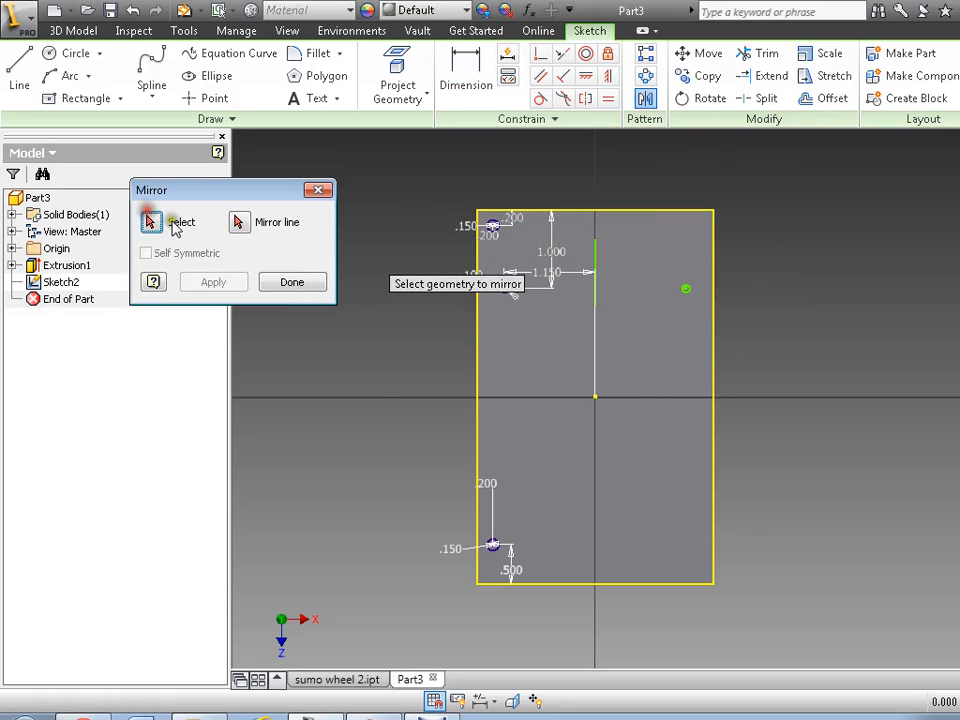
pyautogui.click(497, 223)
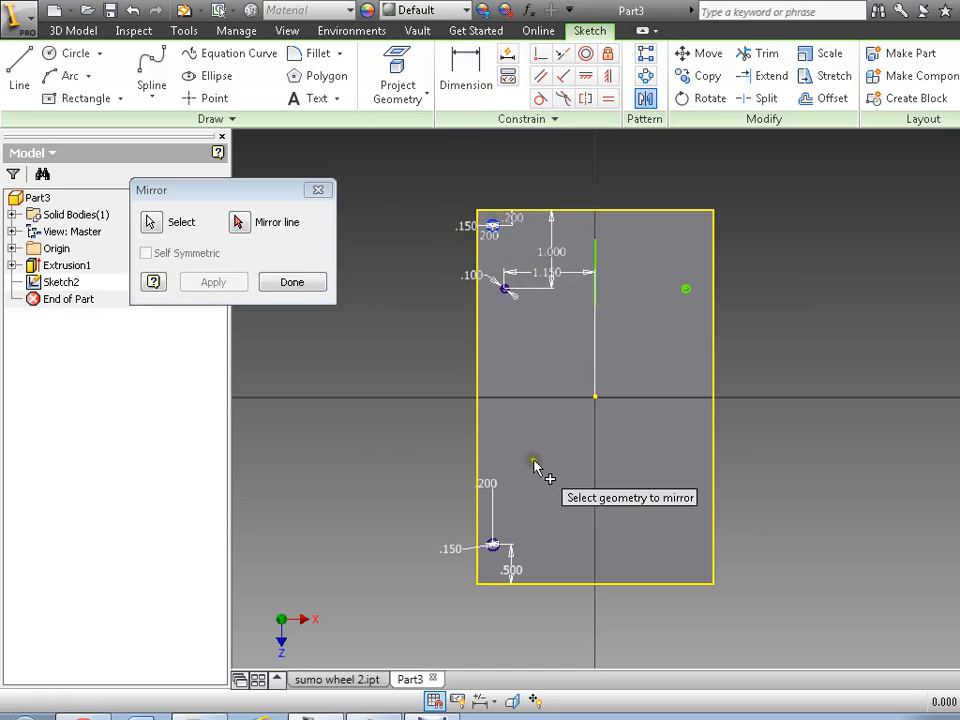
pyautogui.click(495, 550)
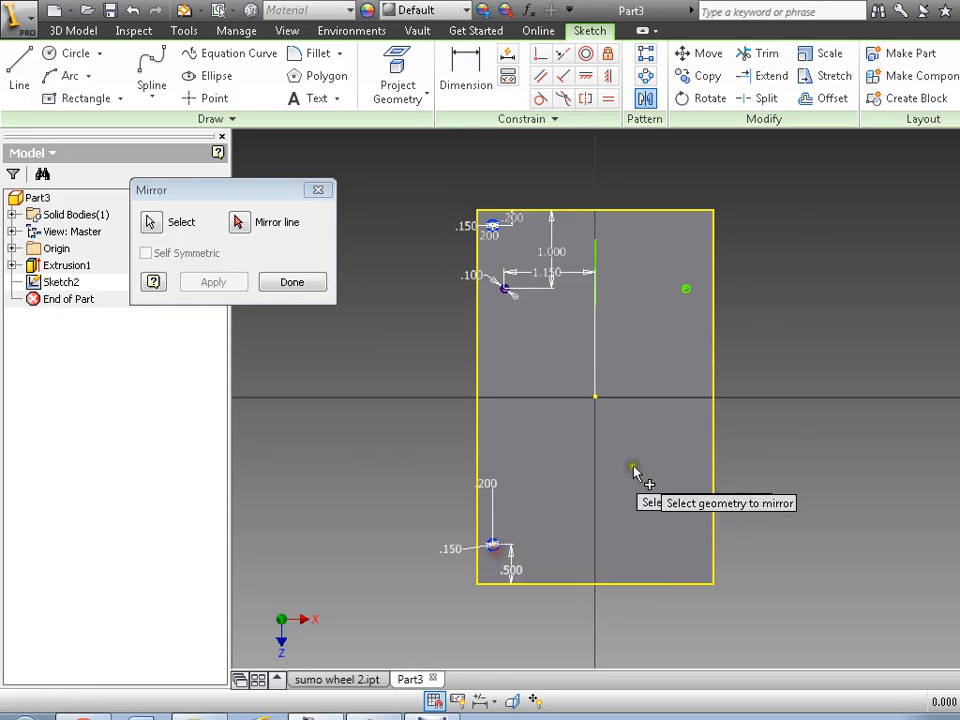
pyautogui.click(241, 223)
pyautogui.click(595, 295)
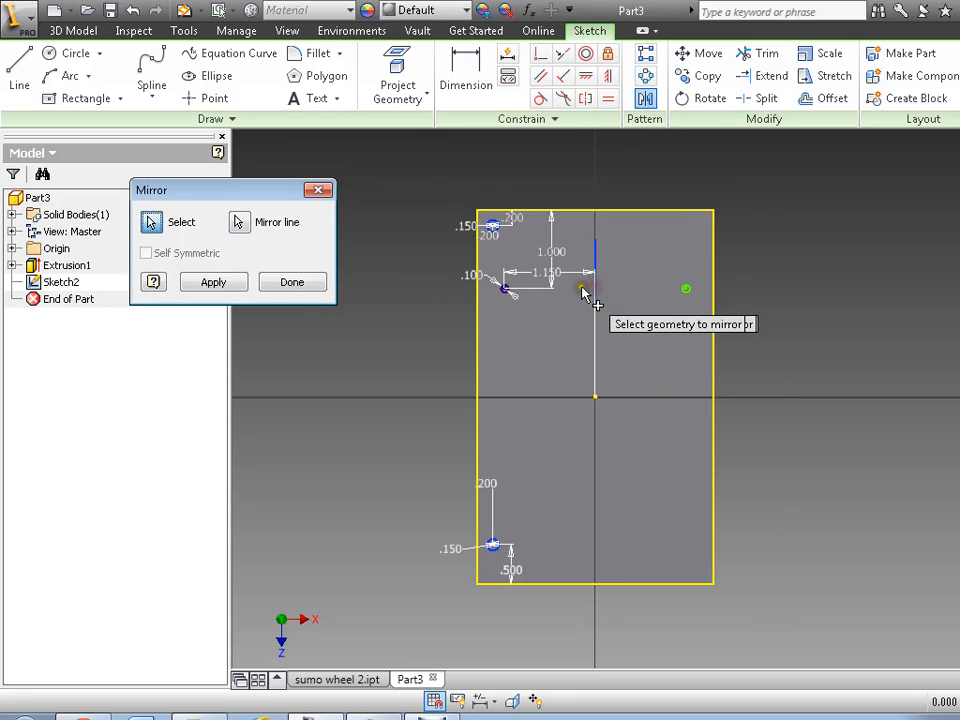
pyautogui.click(228, 282)
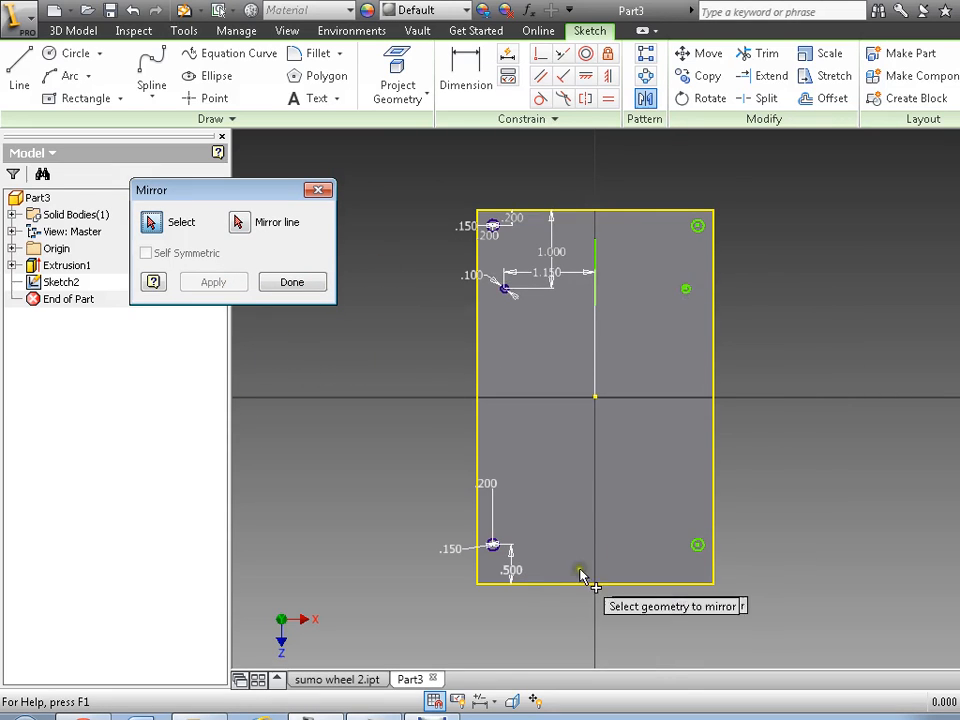
pyautogui.click(289, 283)
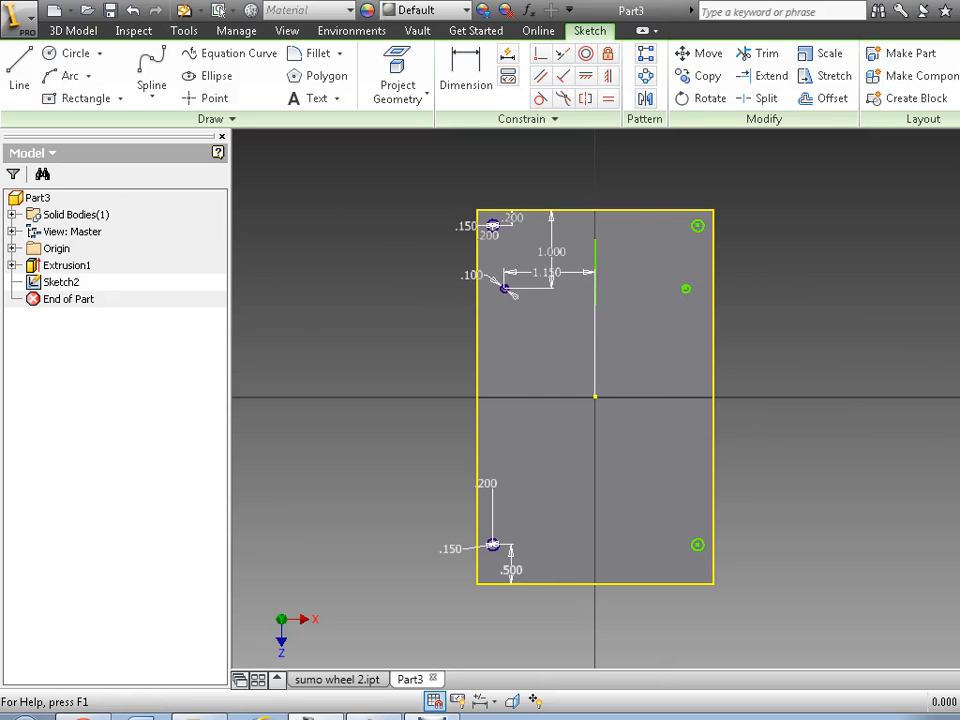
# Finish the hole sketch and select all six circles on the plate as profiles for a new extrusion.
pyautogui.click(958, 70)
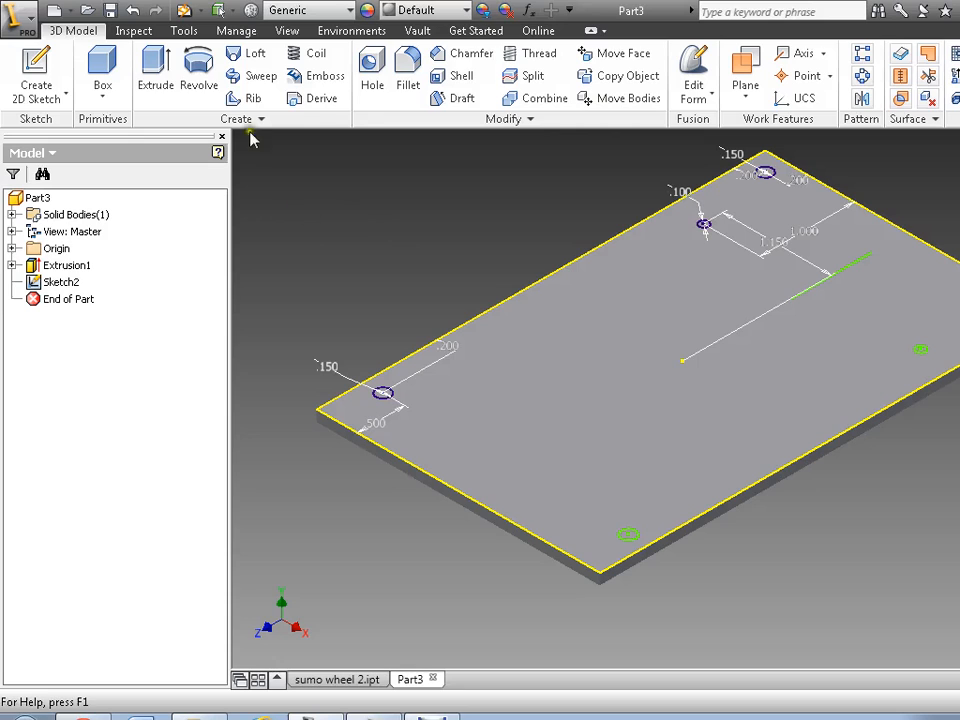
pyautogui.click(155, 72)
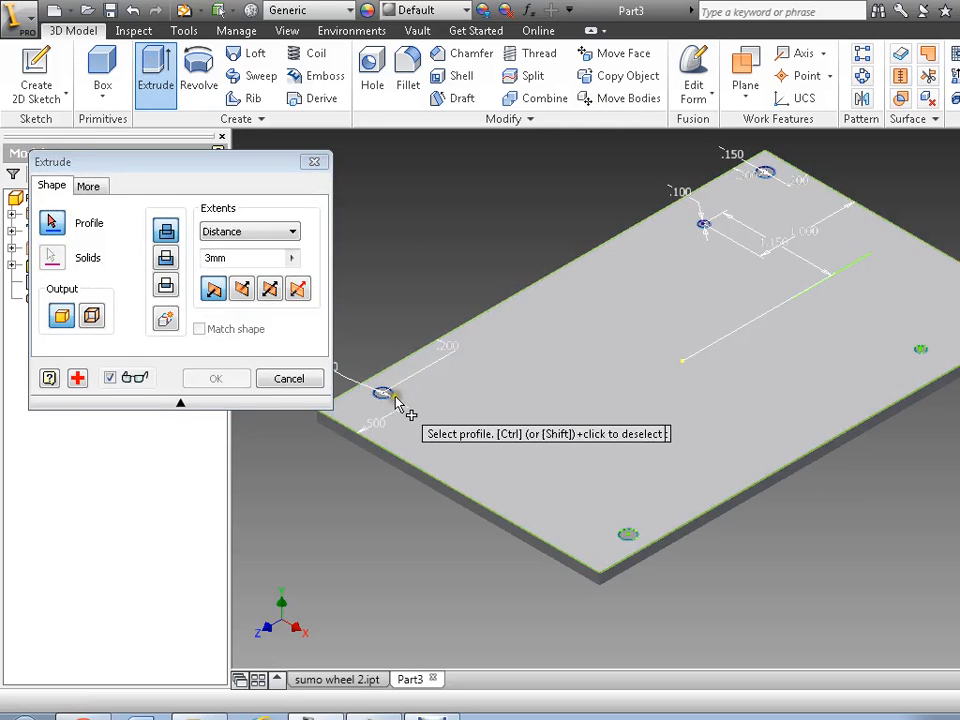
pyautogui.scroll(-3, 380, 395)
pyautogui.click(384, 393)
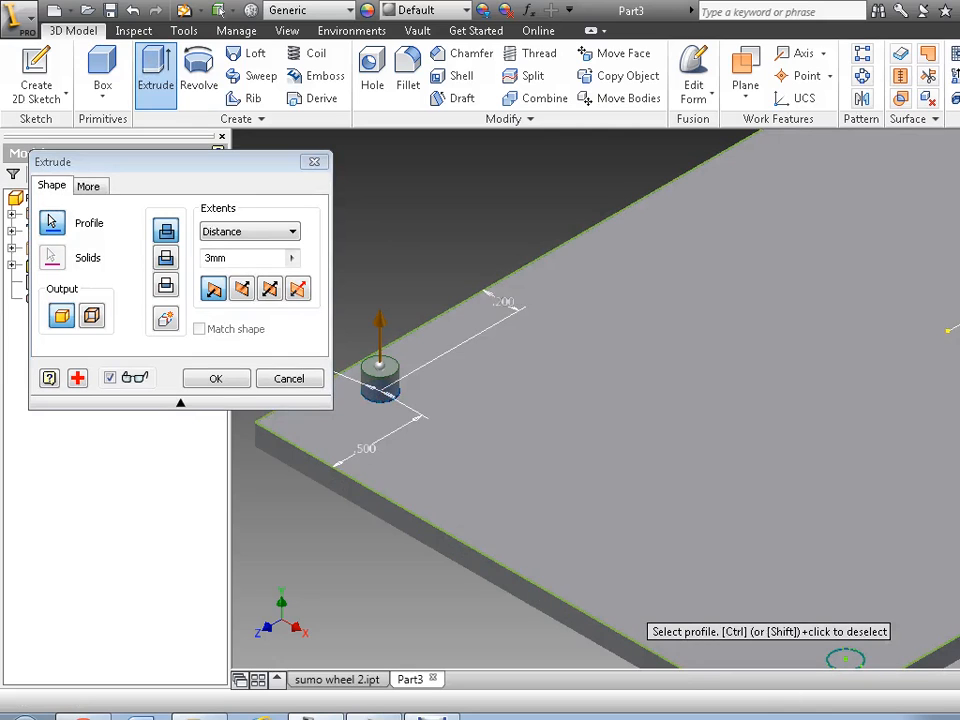
pyautogui.click(852, 661)
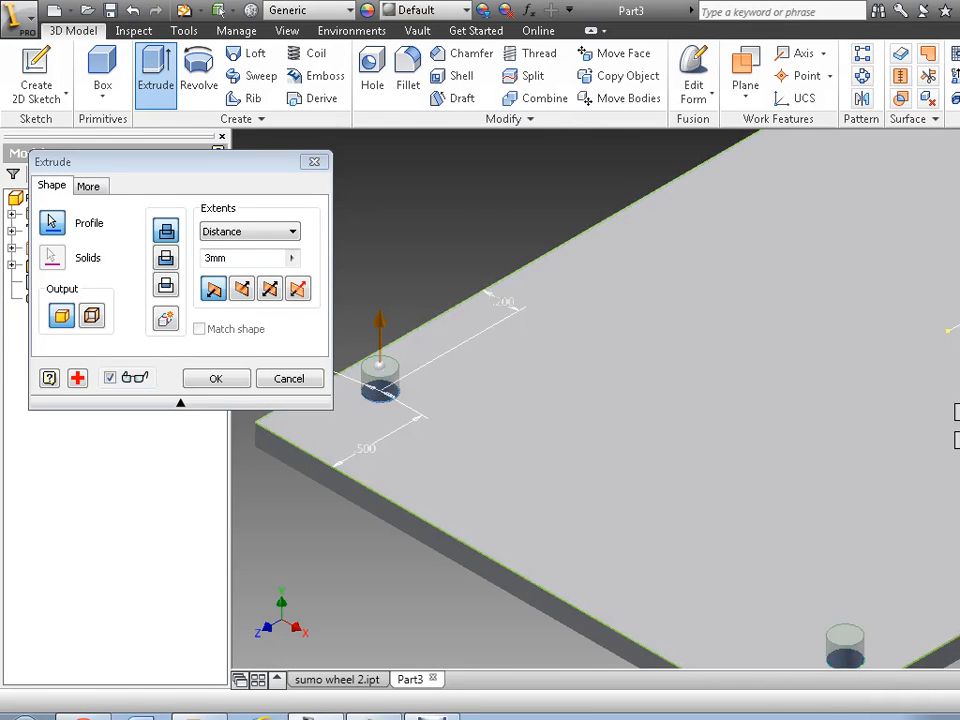
pyautogui.moveTo(910, 373); pyautogui.dragTo(429, 552, button='middle')
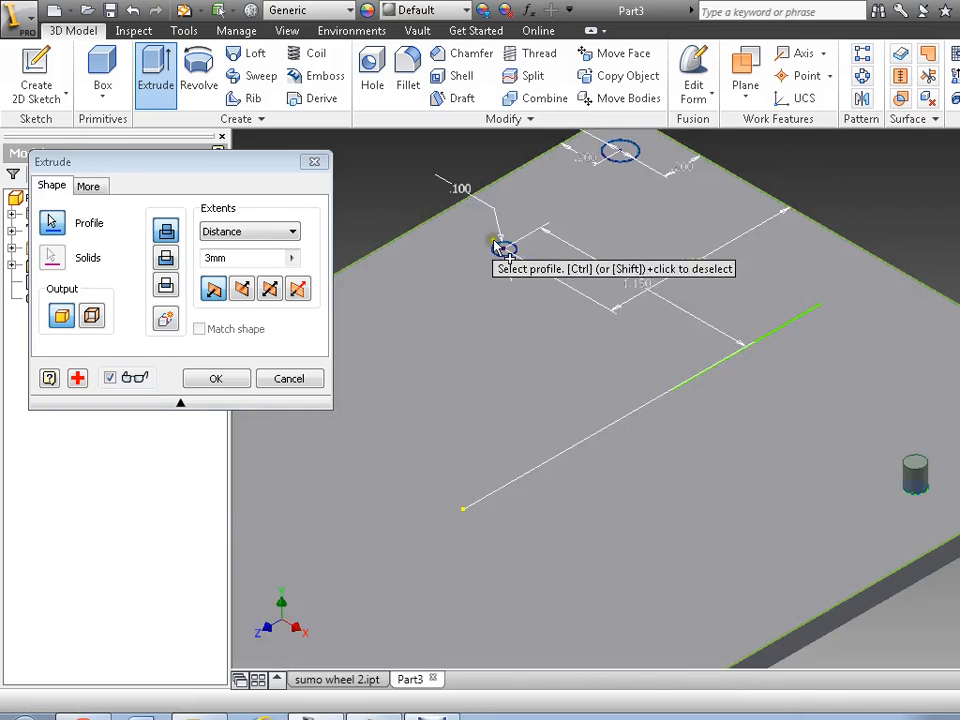
pyautogui.click(502, 248)
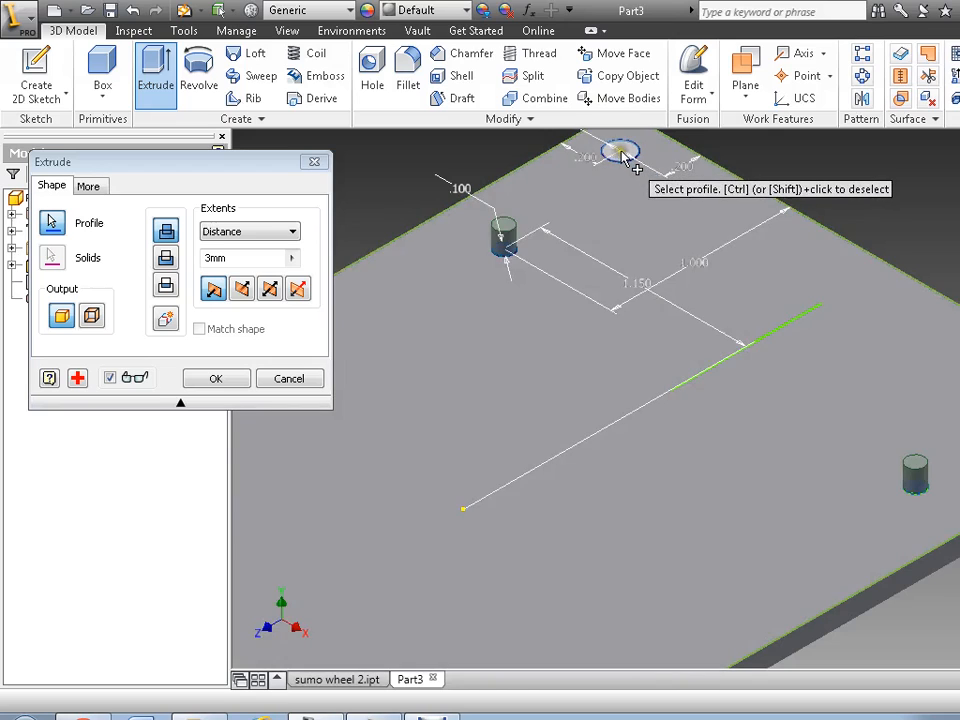
pyautogui.click(615, 152)
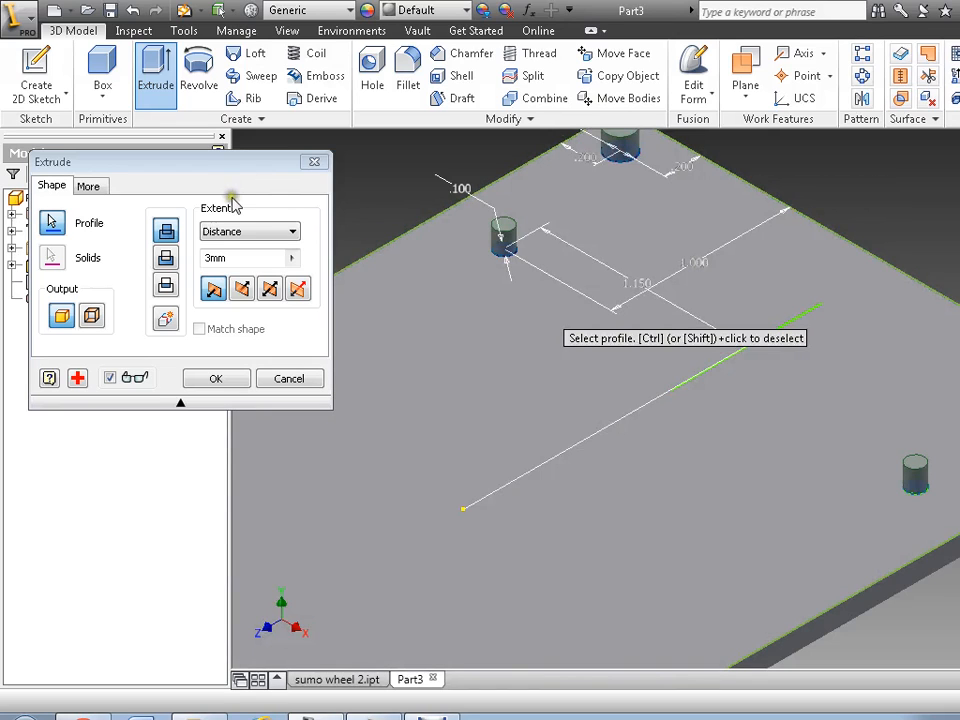
# Extrude the selected circles as a cut through the plate with the extents set to To Next.
pyautogui.click(252, 232)
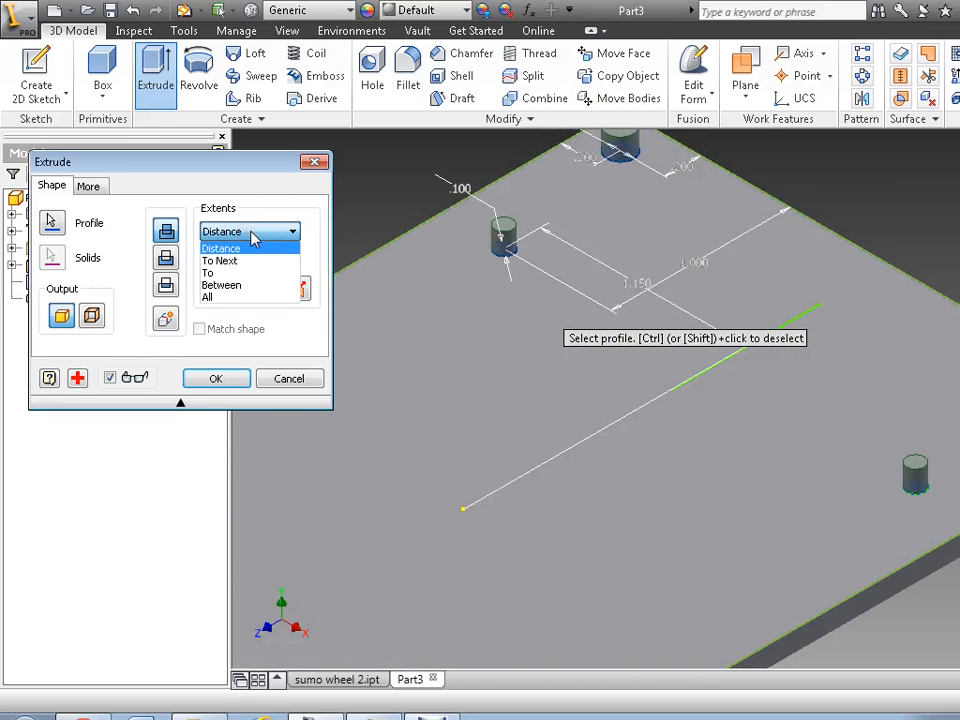
pyautogui.click(246, 261)
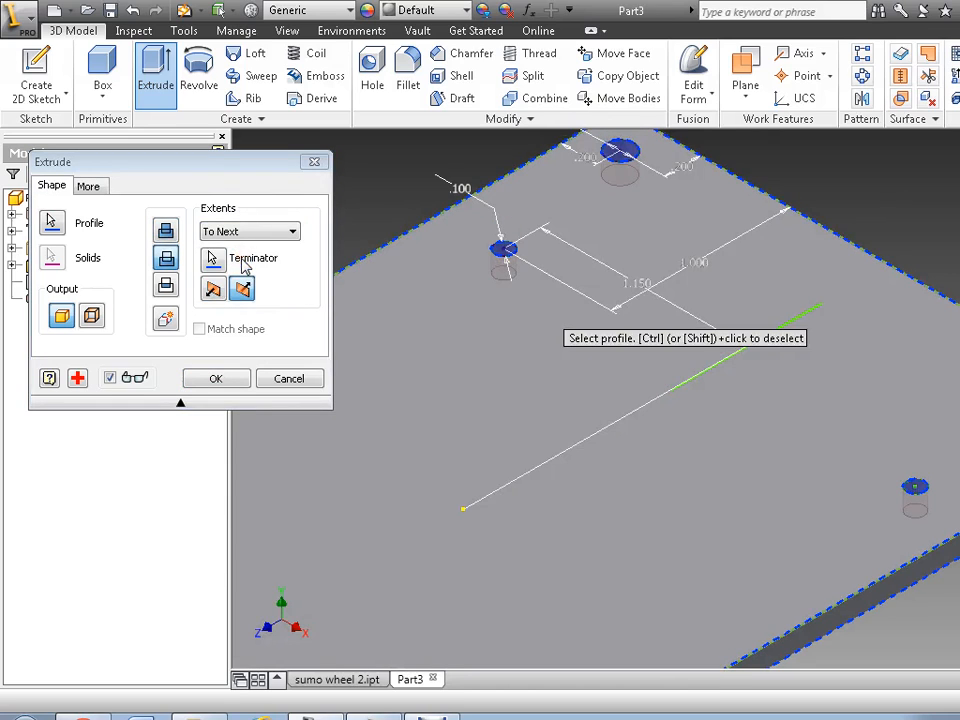
pyautogui.click(165, 259)
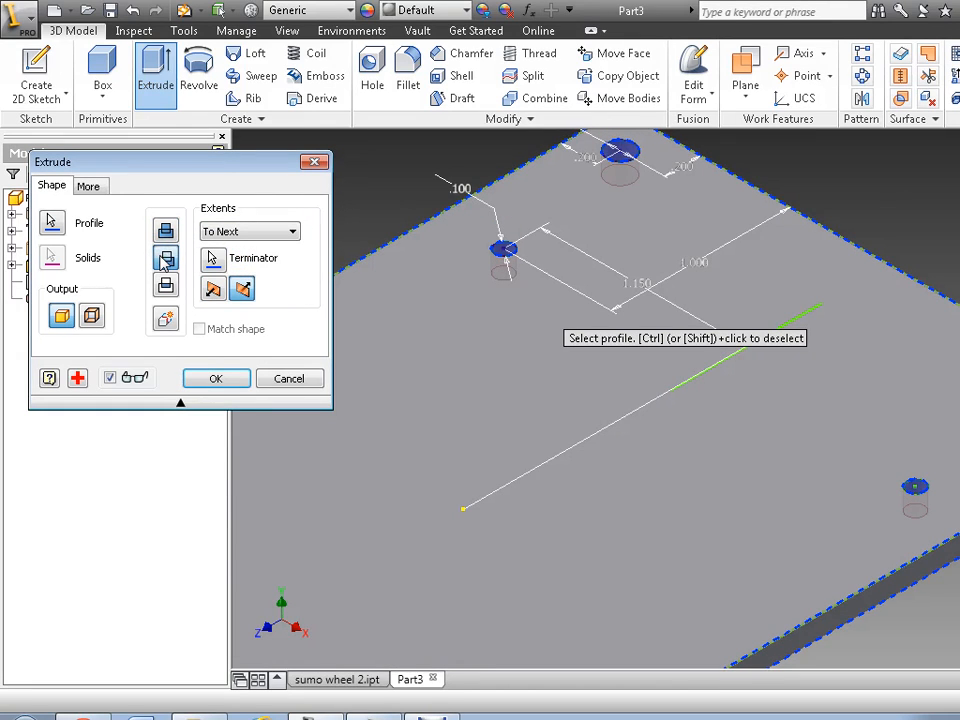
pyautogui.click(216, 380)
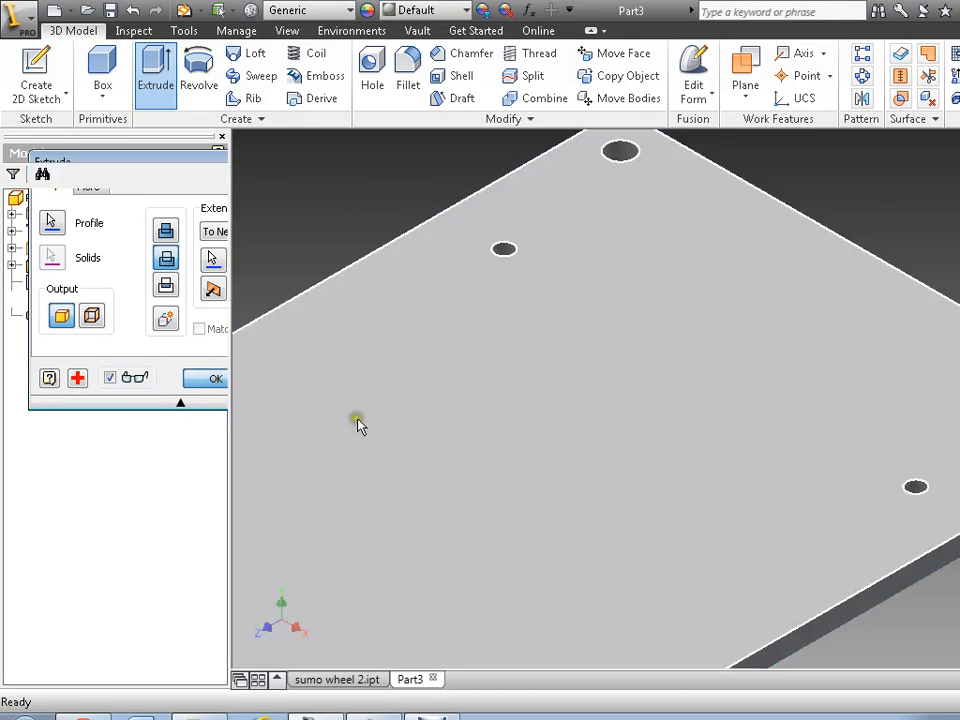
# Start a fillet and select the four short vertical edges at the plate's corners.
pyautogui.scroll(-5, 380, 430)
pyautogui.scroll(2, 340, 452)
pyautogui.moveTo(320, 456); pyautogui.dragTo(491, 392, button='middle')
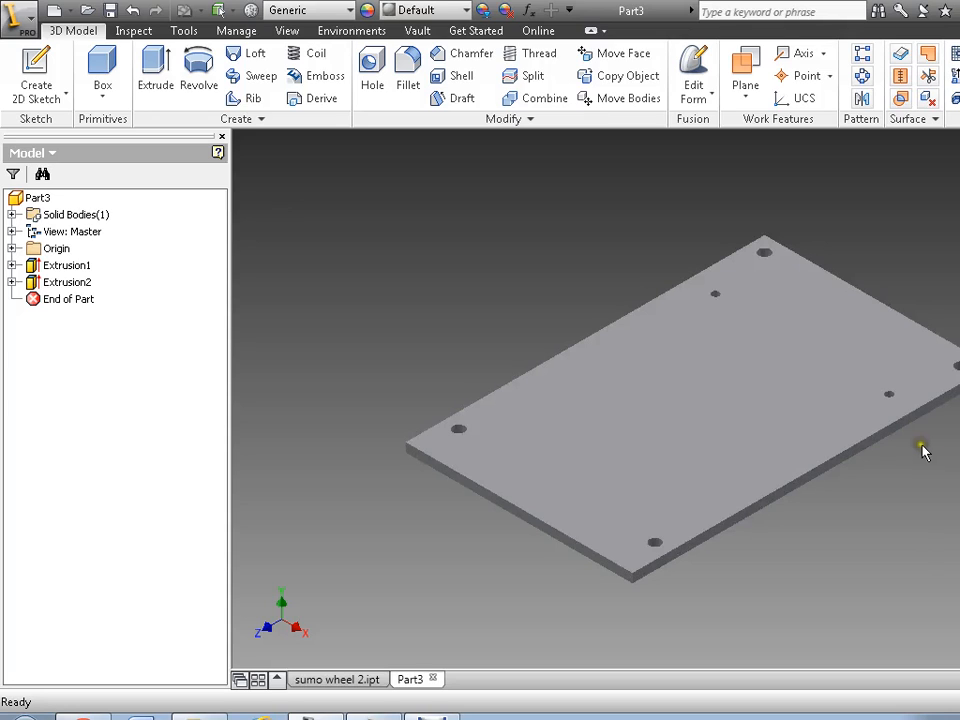
pyautogui.moveTo(921, 447); pyautogui.dragTo(832, 452, button='middle')
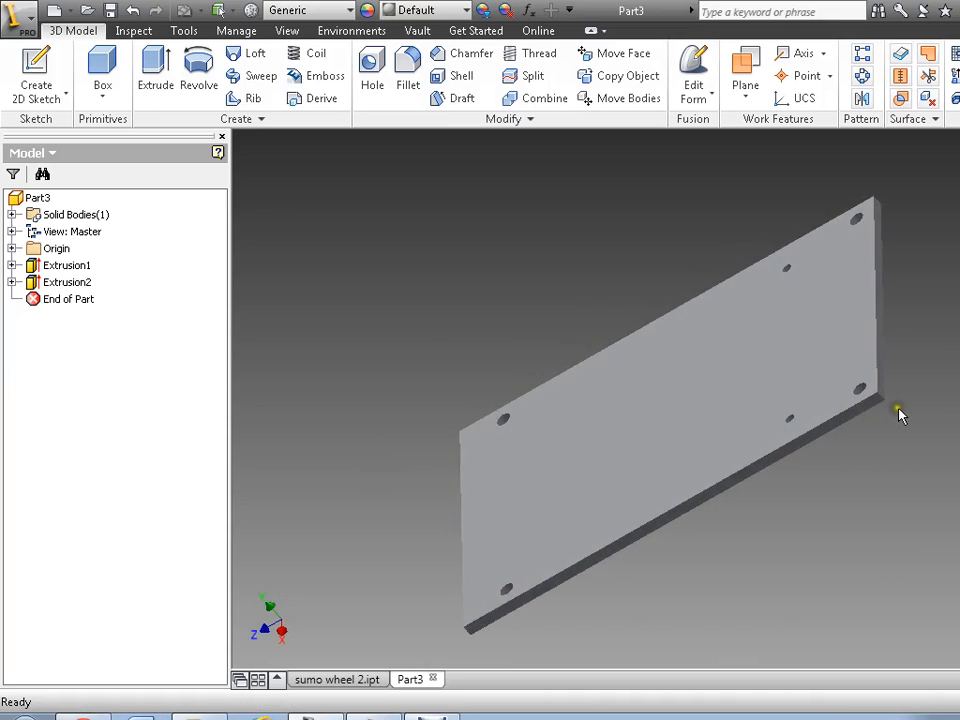
pyautogui.scroll(4, 899, 407)
pyautogui.scroll(-5, 900, 406)
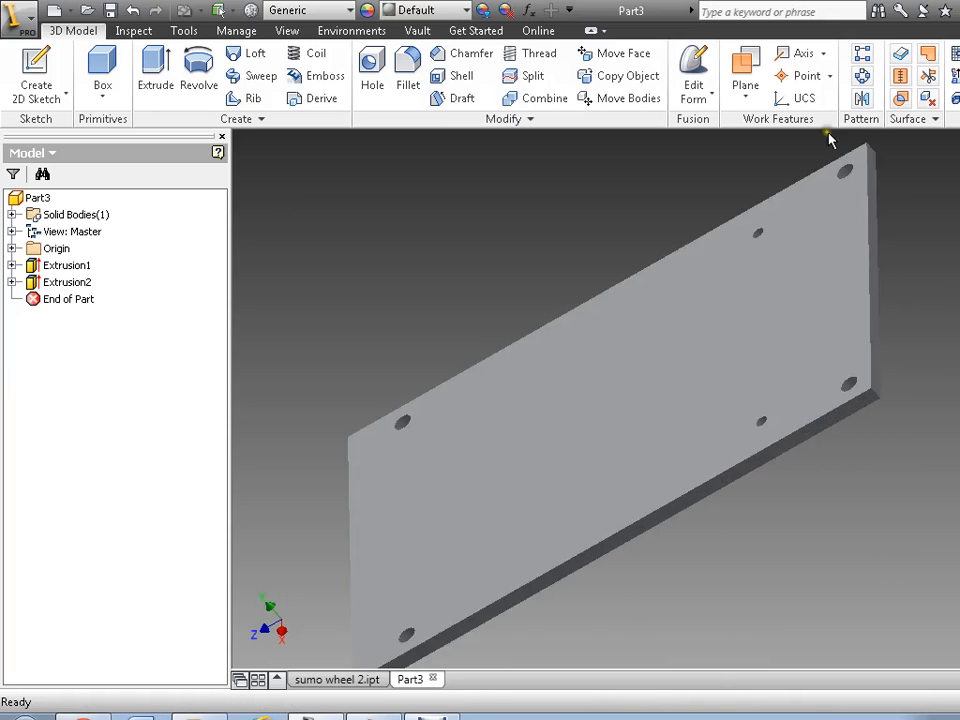
pyautogui.click(408, 72)
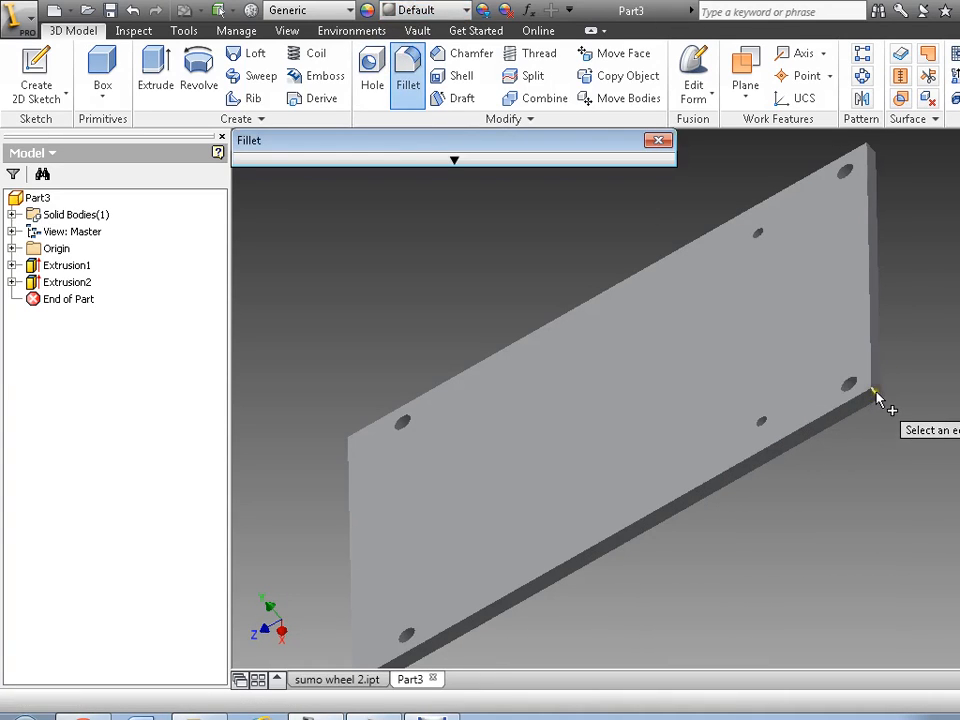
pyautogui.click(874, 396)
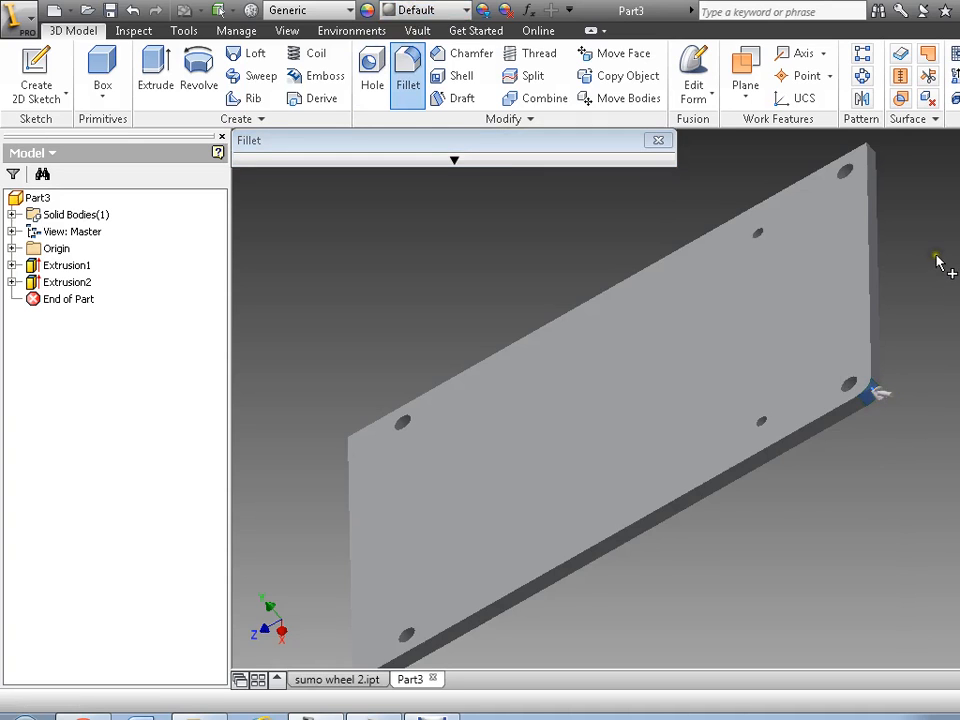
pyautogui.keyDown('shift'); pyautogui.moveTo(938, 262); pyautogui.dragTo(825, 379, button='middle'); pyautogui.keyUp('shift')
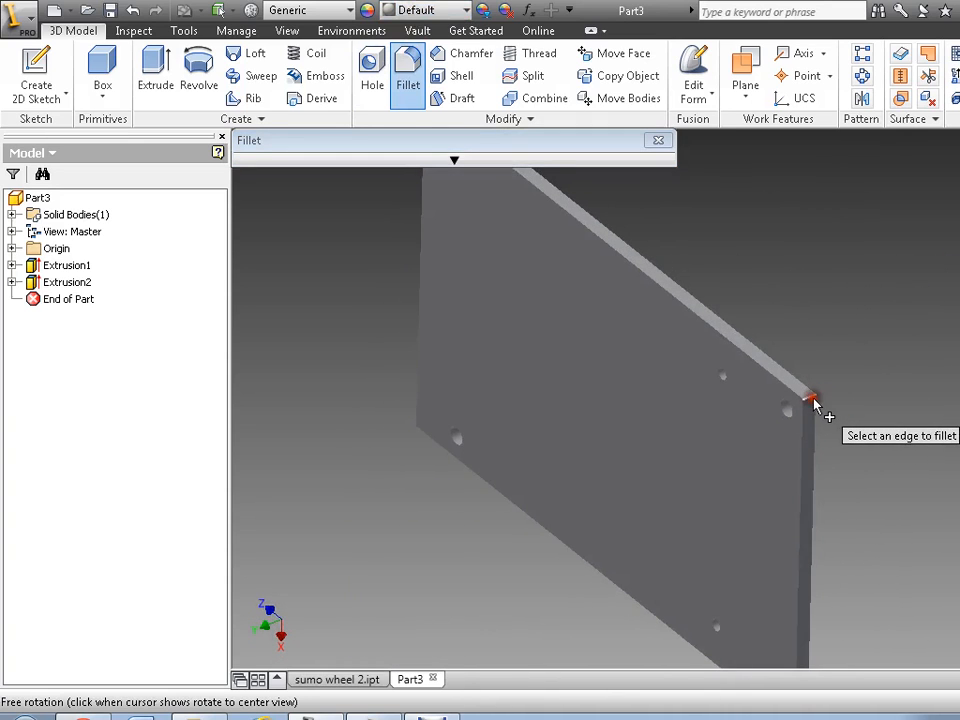
pyautogui.keyDown('shift'); pyautogui.moveTo(548, 374); pyautogui.dragTo(564, 422, button='middle'); pyautogui.keyUp('shift')
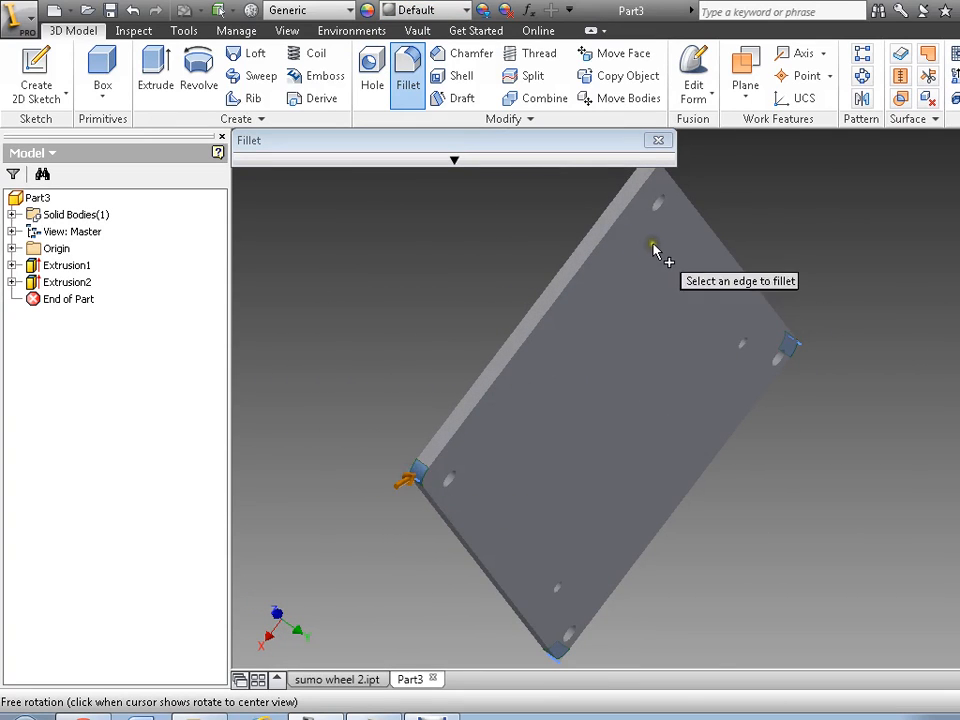
pyautogui.keyDown('shift'); pyautogui.moveTo(662, 259); pyautogui.dragTo(600, 425, button='middle'); pyautogui.keyUp('shift')
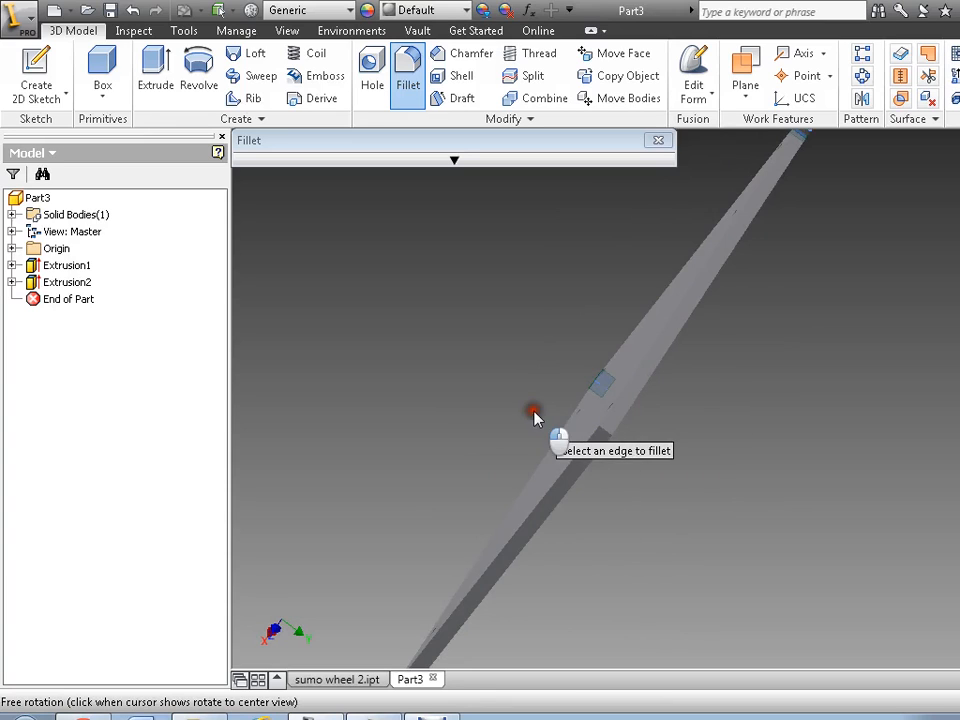
pyautogui.click(609, 440)
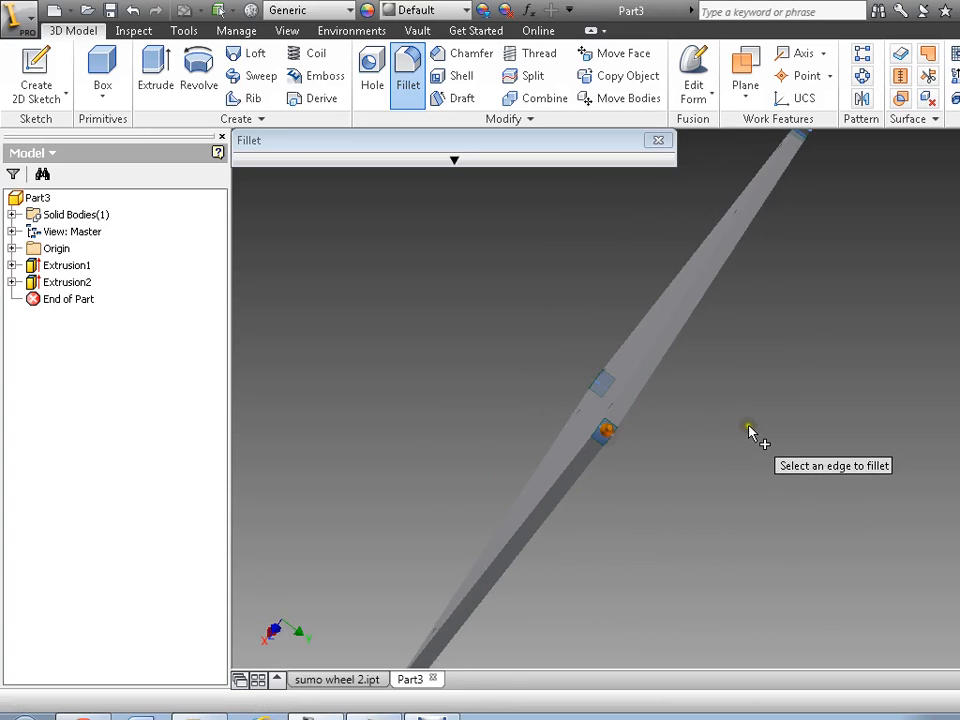
# Set the radius of the four corner fillets to 0.25 in and apply them to the plate.
pyautogui.moveTo(748, 428)
pyautogui.mouseDown(button='middle')
pyautogui.moveTo(739, 396)
pyautogui.moveTo(731, 407)
pyautogui.moveTo(763, 437)
pyautogui.moveTo(750, 413)
pyautogui.moveTo(731, 411)
pyautogui.moveTo(733, 422)
pyautogui.mouseUp(button='middle')
pyautogui.moveTo(590, 417); pyautogui.dragTo(832, 413, button='middle')
pyautogui.scroll(-4, 832, 412)
pyautogui.scroll(3, 832, 412)
pyautogui.scroll(3, 835, 418)
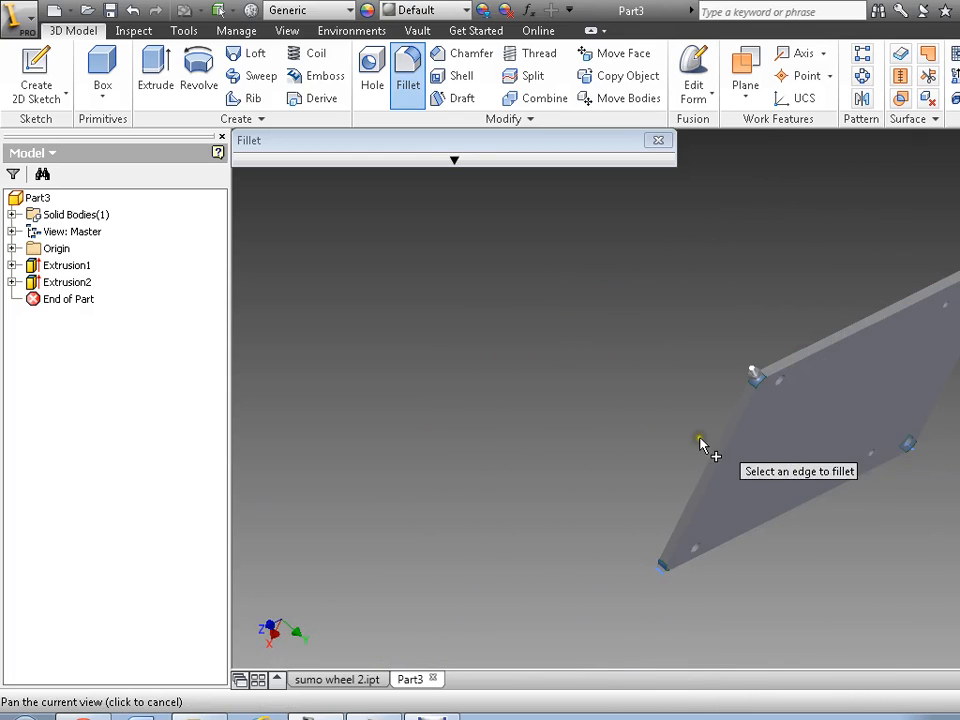
pyautogui.moveTo(774, 422); pyautogui.dragTo(859, 369, button='middle')
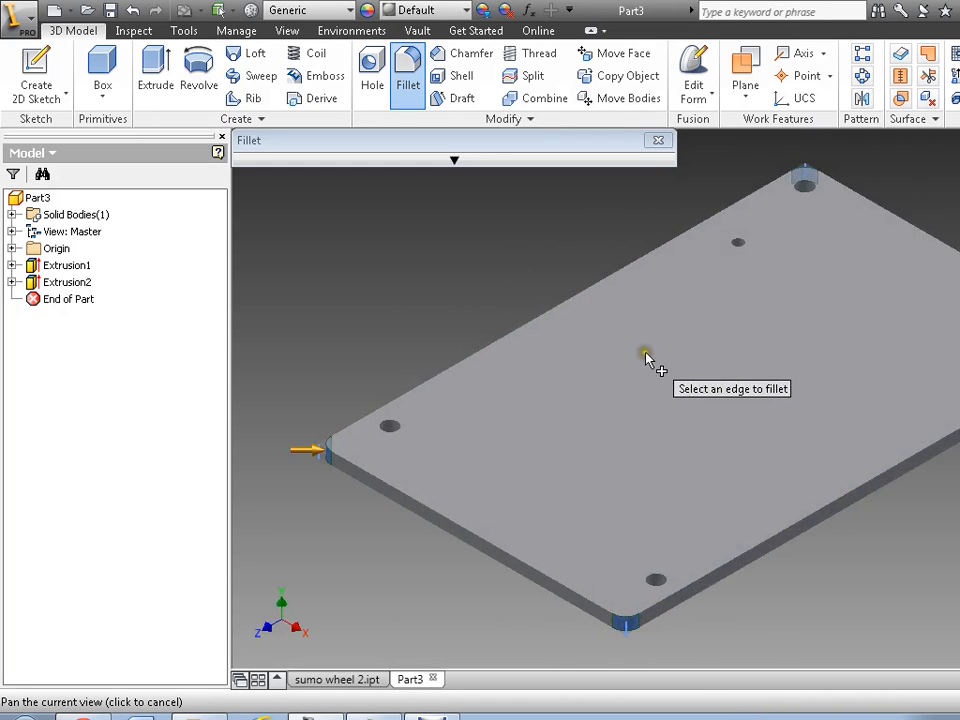
pyautogui.moveTo(680, 353); pyautogui.dragTo(922, 280, button='middle')
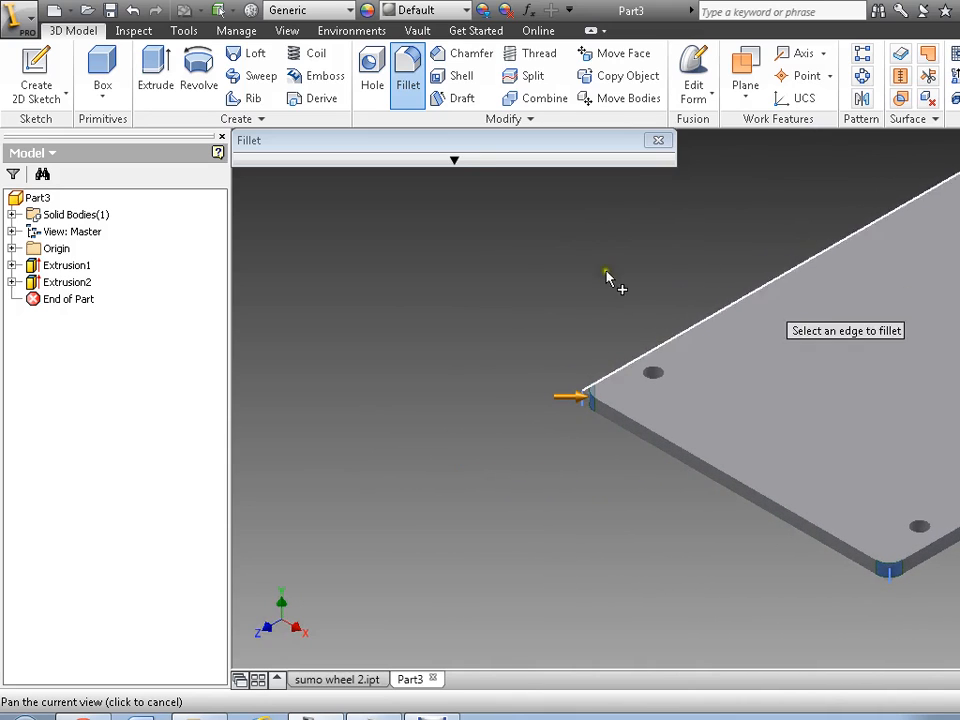
pyautogui.click(452, 164)
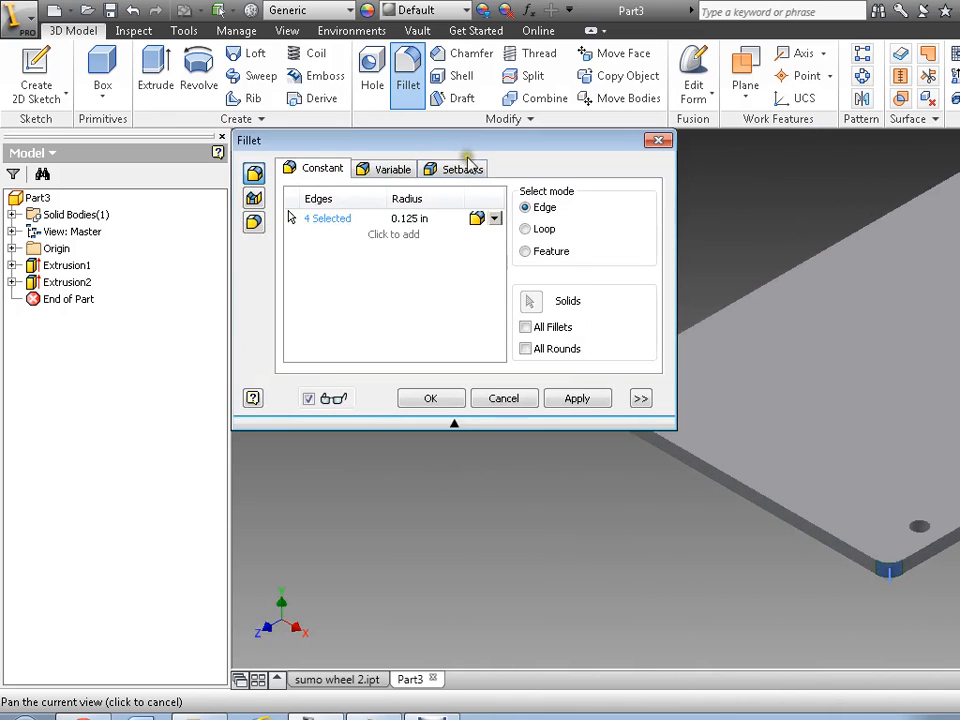
pyautogui.moveTo(476, 142); pyautogui.dragTo(300, 180)
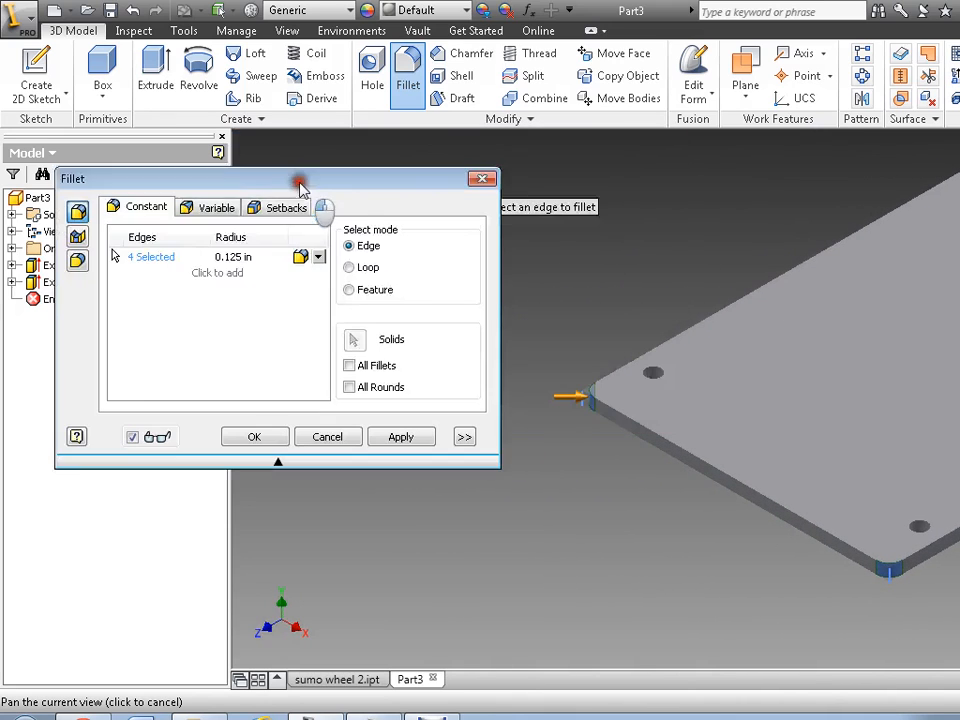
pyautogui.click(230, 258)
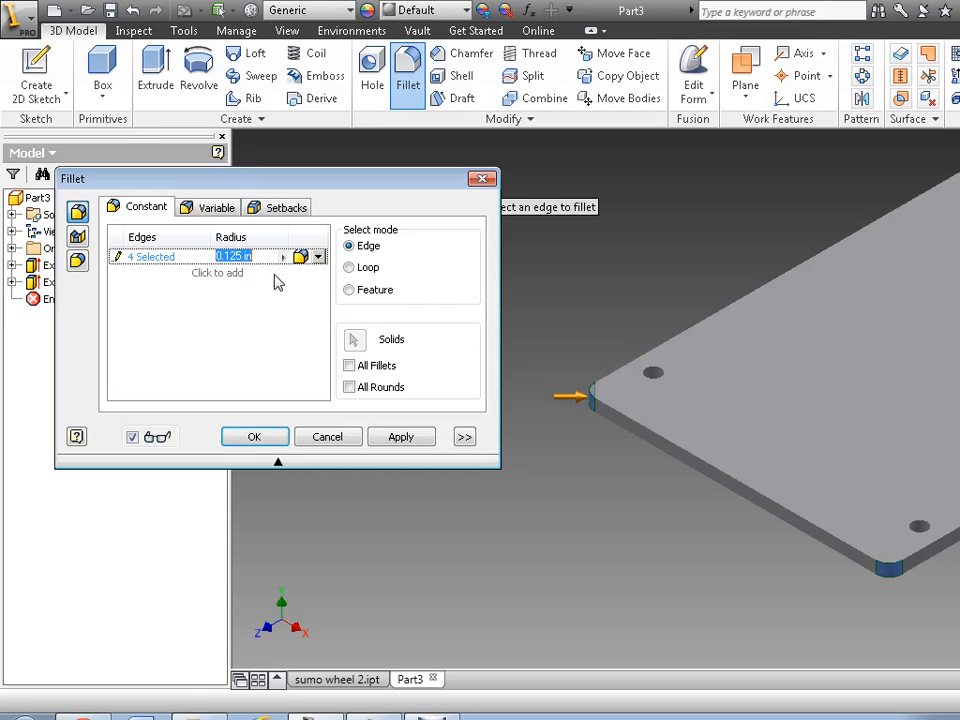
pyautogui.press('BackSpace')
pyautogui.write('.24')
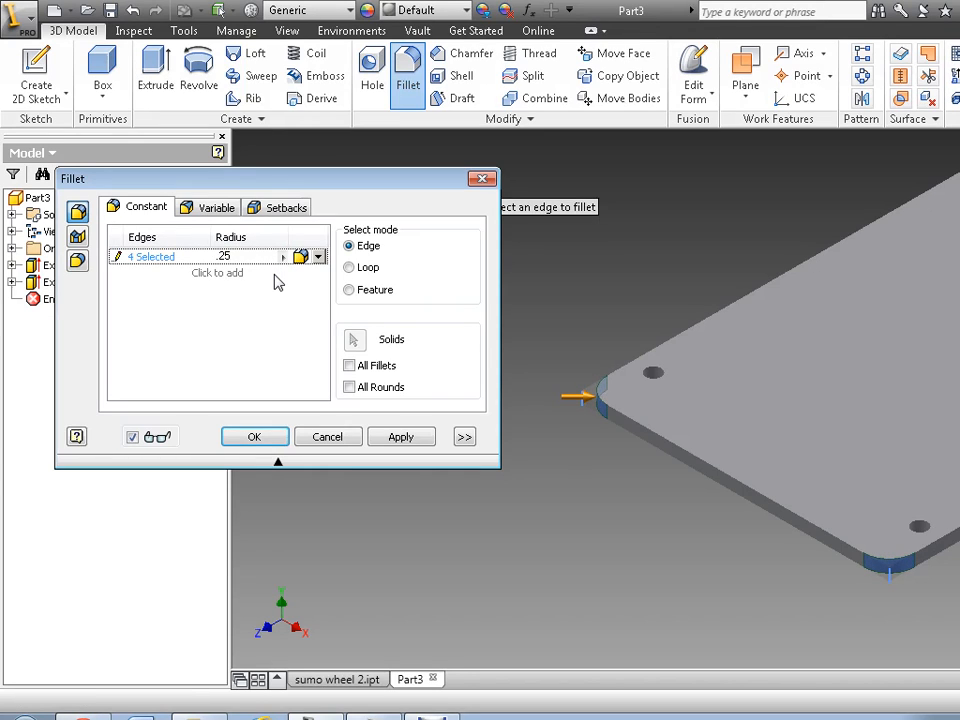
pyautogui.click(251, 440)
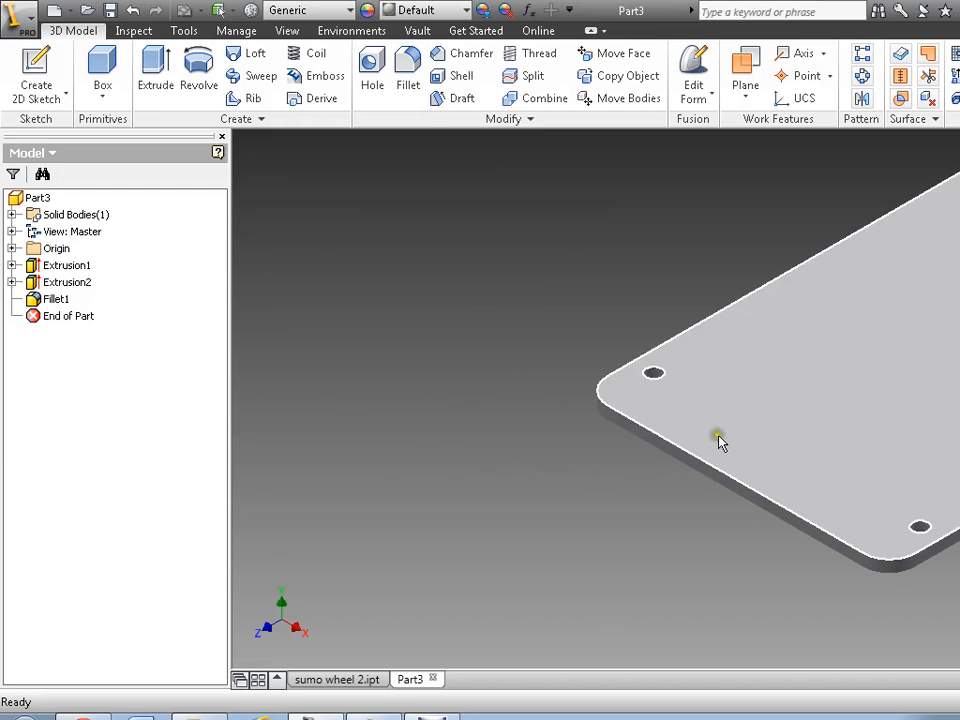
pyautogui.moveTo(861, 411); pyautogui.dragTo(632, 463, button='middle')
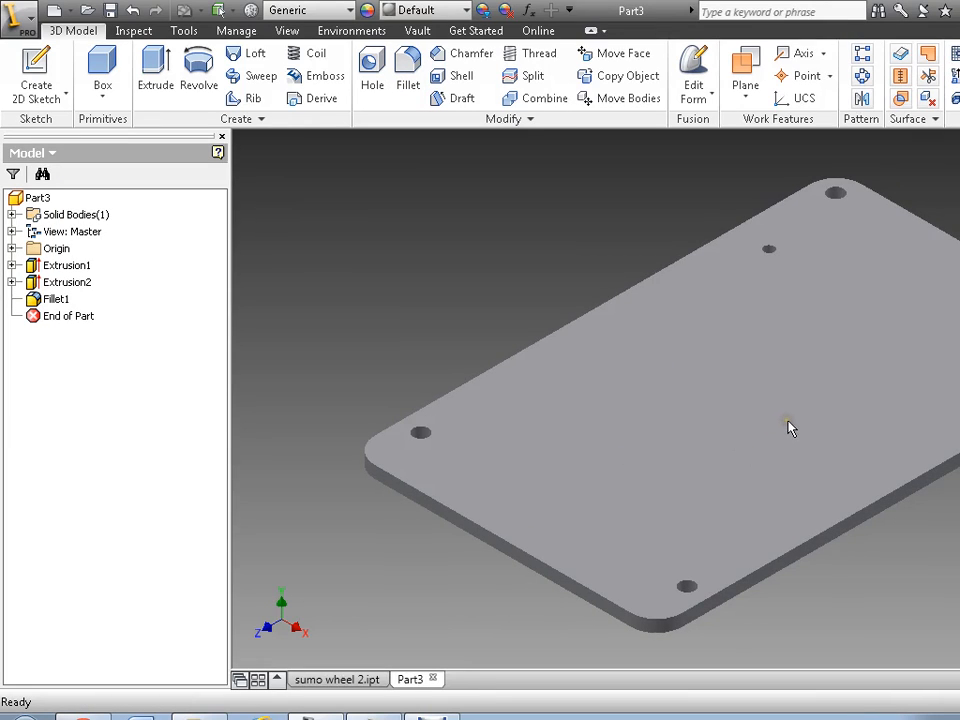